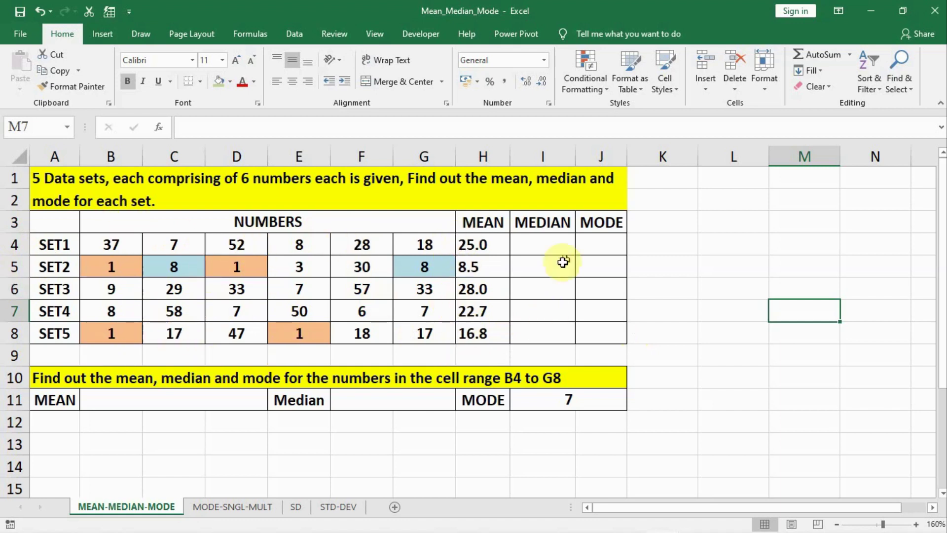
# Replace the means in H4:H8 with =AVERAGE(B4:G4) filled down, giving 25.0, 8.5, 28.0, 22.7, 16.8.
pyautogui.moveTo(476, 238); pyautogui.dragTo(488, 339)
pyautogui.press('Delete')
pyautogui.press('Up')
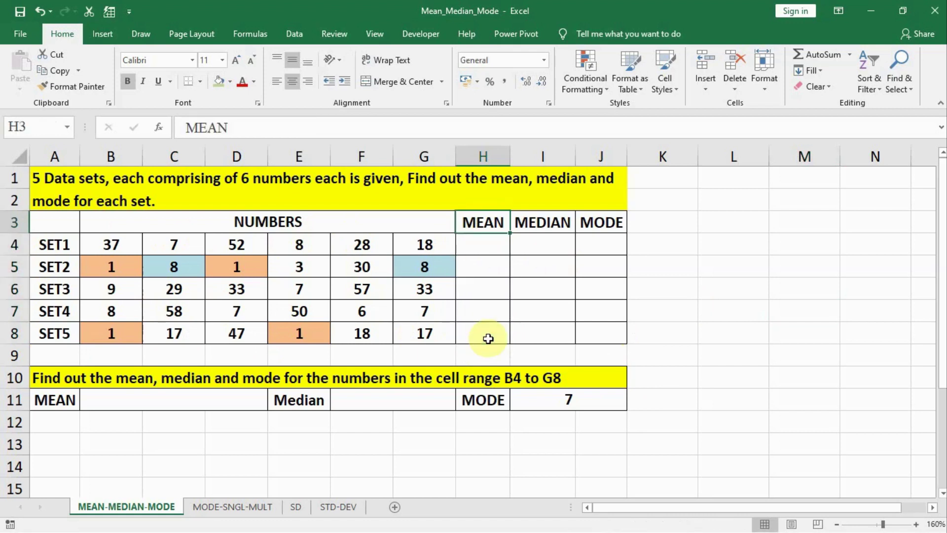
pyautogui.press('Down')
pyautogui.write('=a')
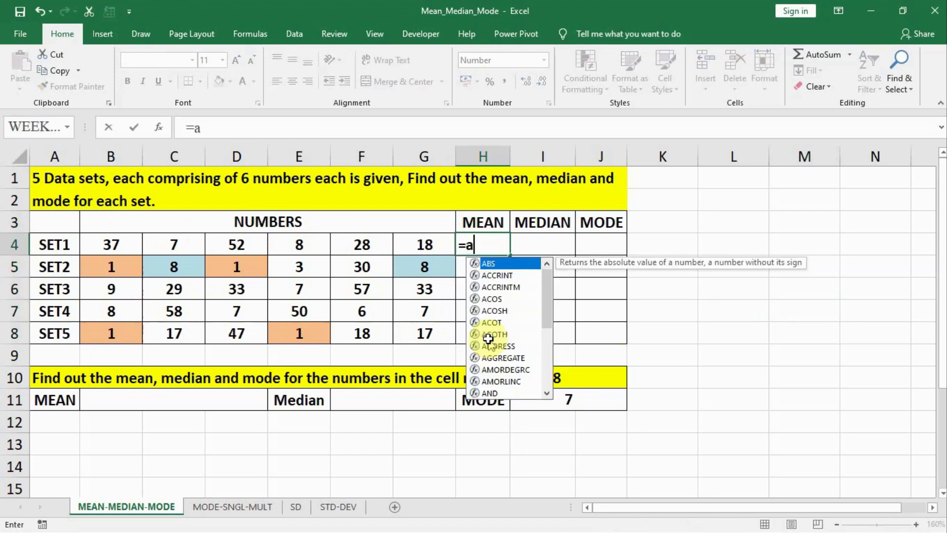
pyautogui.write('verage')
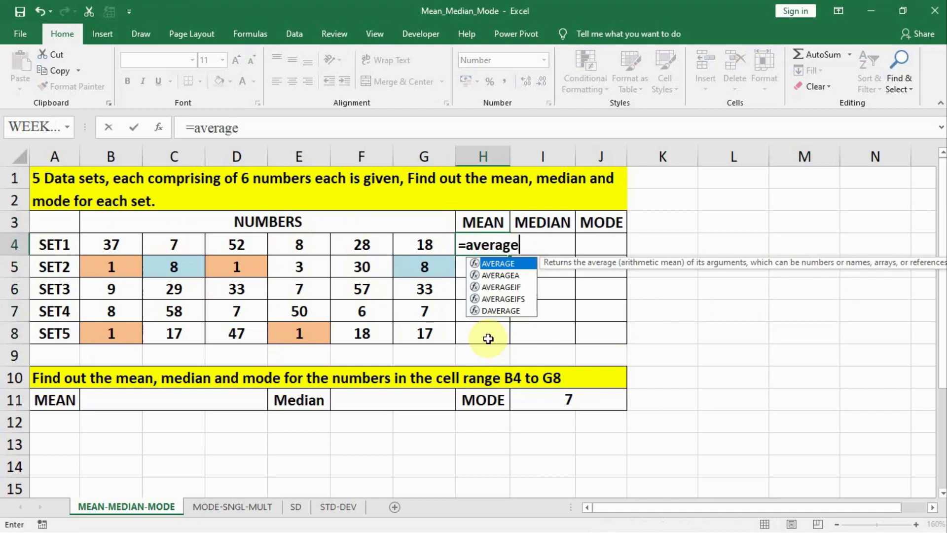
pyautogui.write('(')
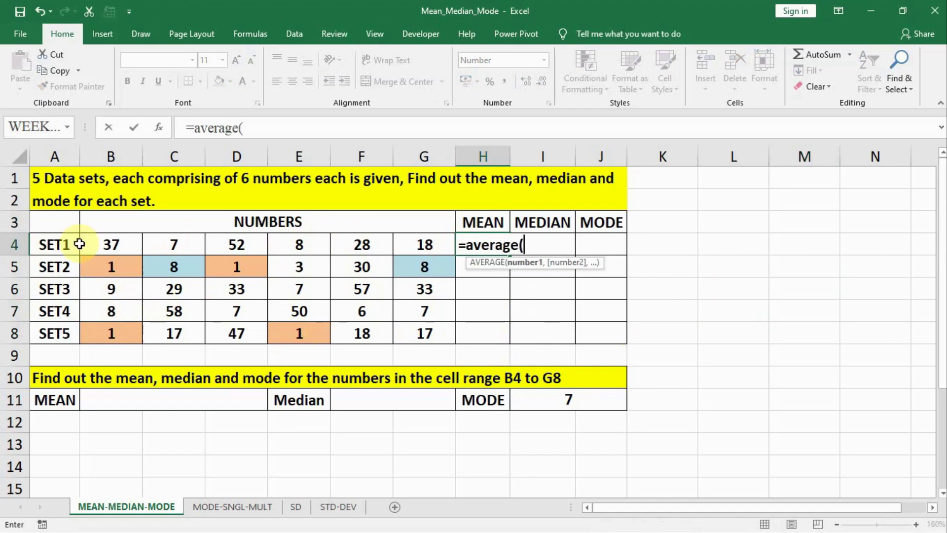
pyautogui.moveTo(80, 243); pyautogui.dragTo(421, 249)
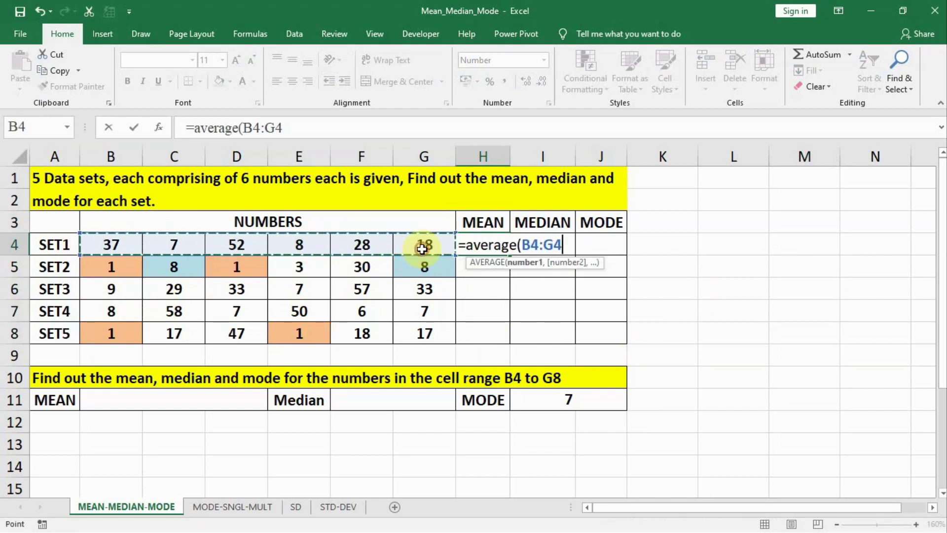
pyautogui.press('Return')
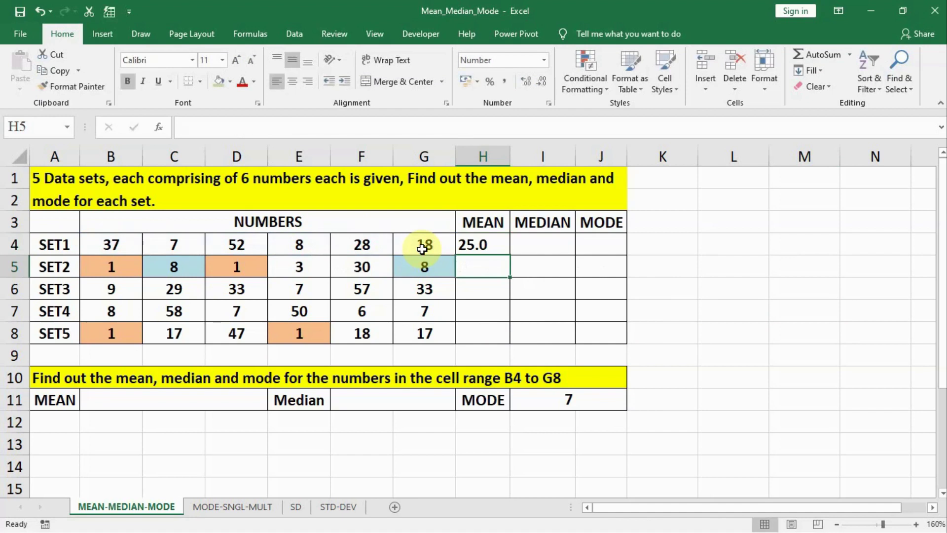
pyautogui.click(469, 243)
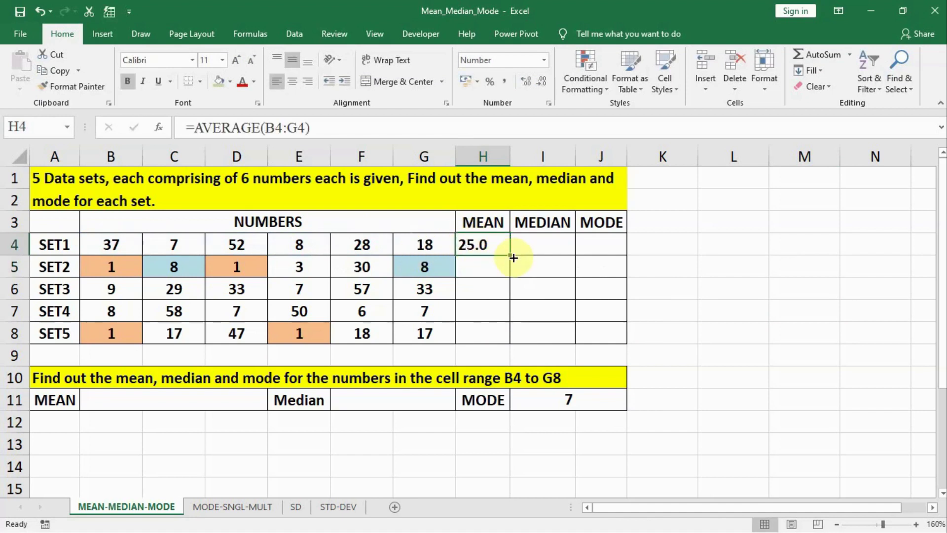
pyautogui.moveTo(513, 256); pyautogui.dragTo(509, 342)
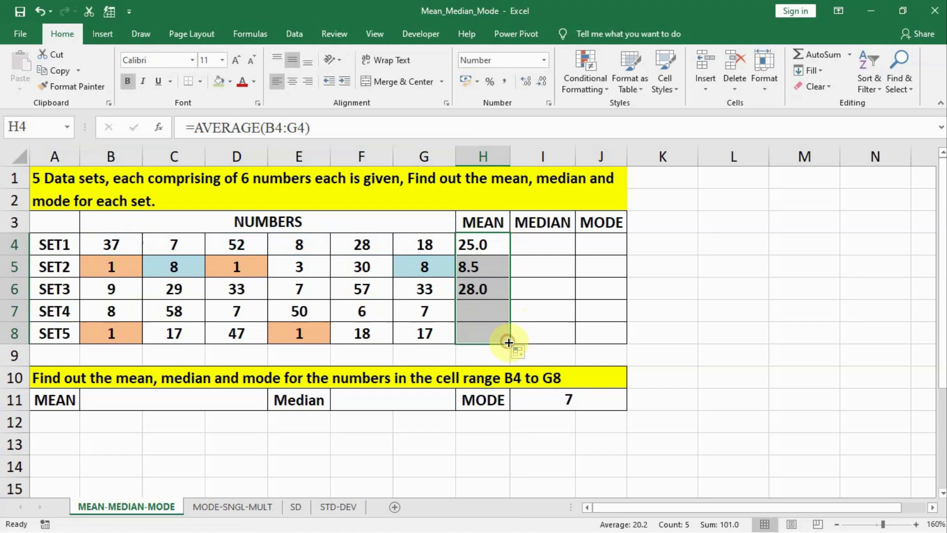
pyautogui.click(533, 247)
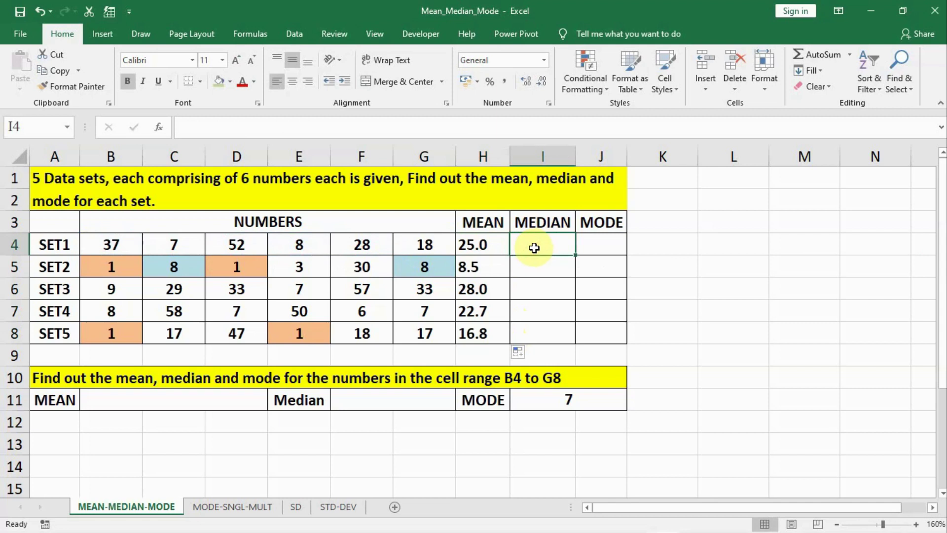
# Enter =MEDIAN(B4:G4) in I4 and fill it to I8, giving 23, 5.5, 31, 7.5 and 17.
pyautogui.write('=')
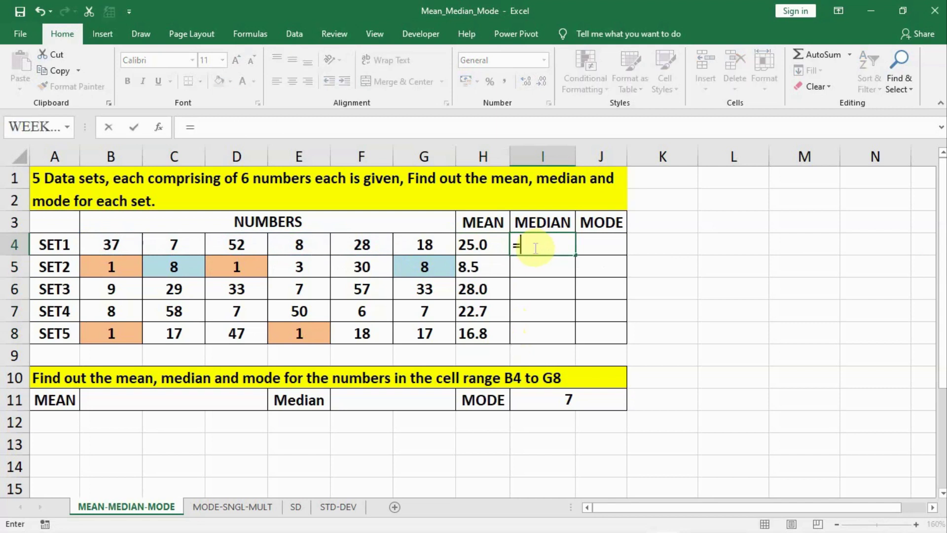
pyautogui.write('median')
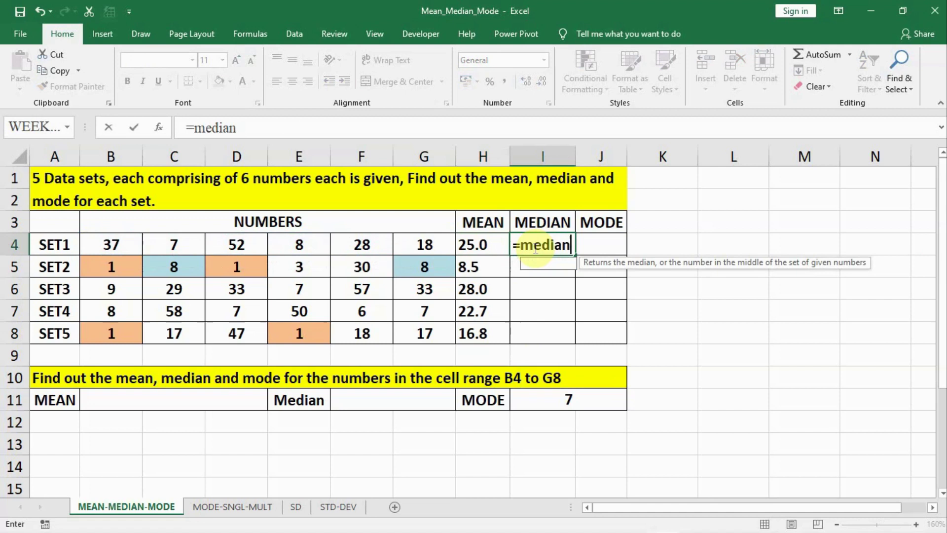
pyautogui.write(')')
pyautogui.press('BackSpace')
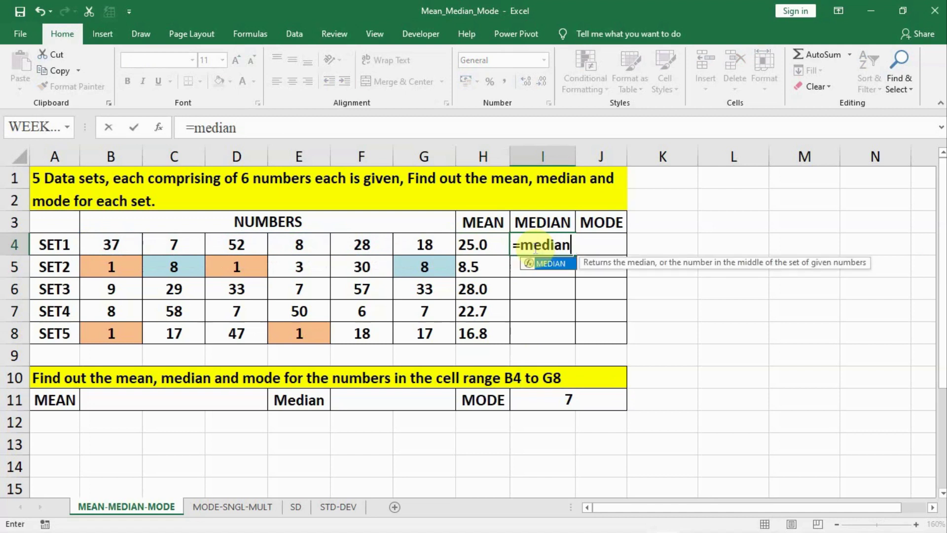
pyautogui.write('(')
pyautogui.moveTo(98, 248); pyautogui.dragTo(445, 248)
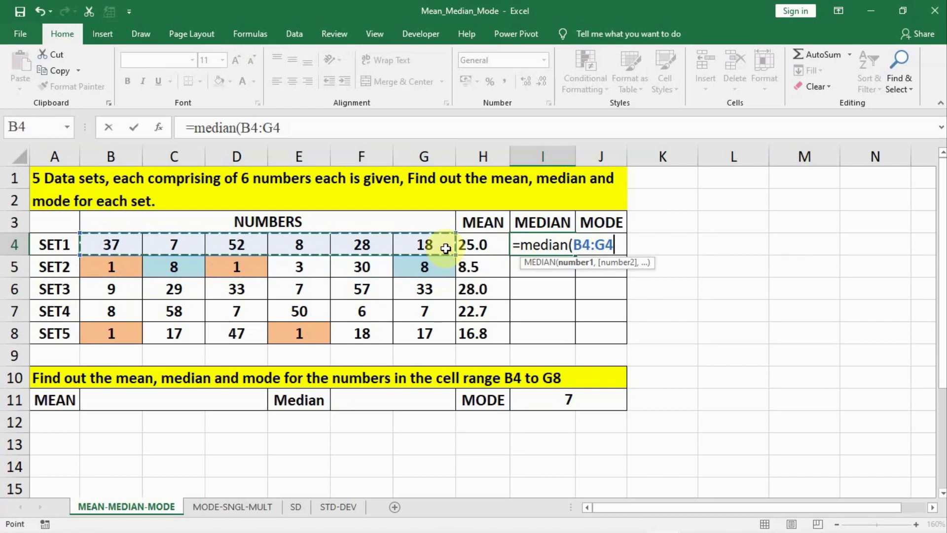
pyautogui.press('Return')
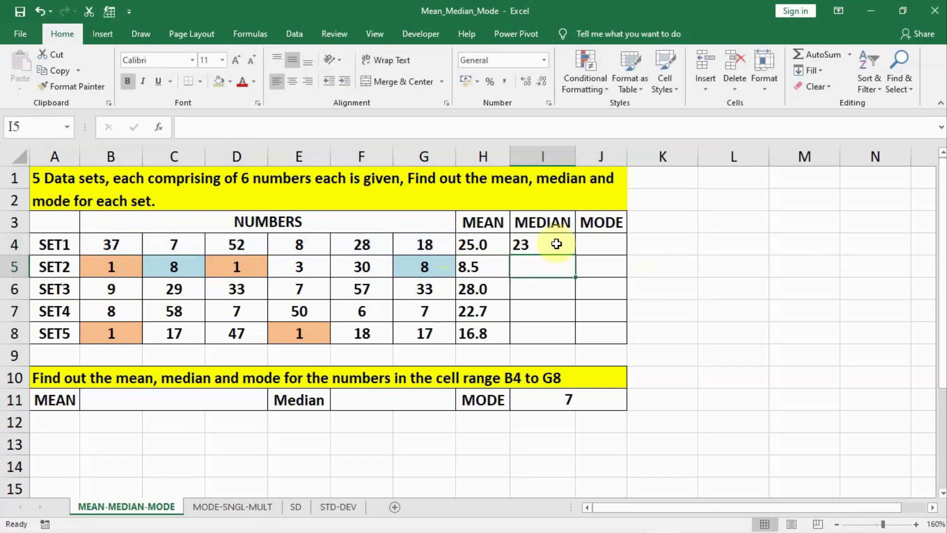
pyautogui.click(556, 244)
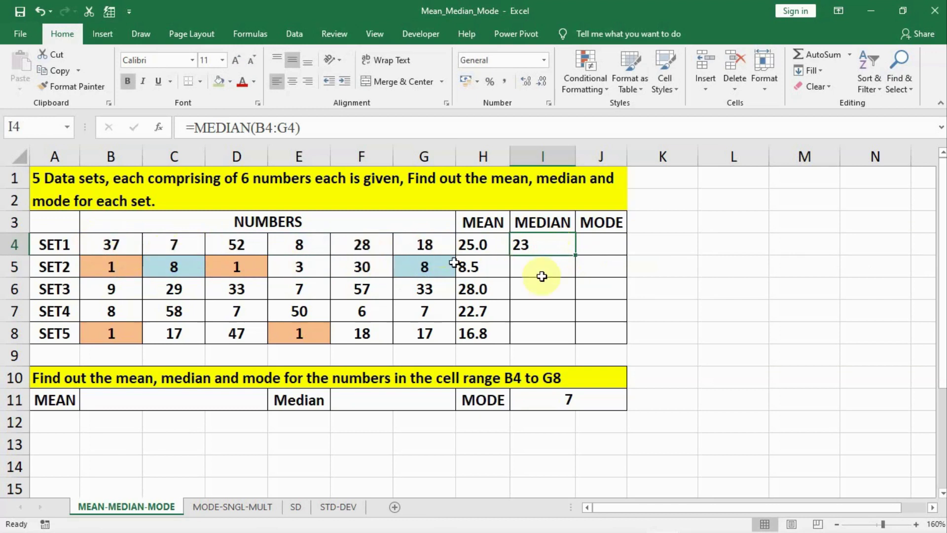
pyautogui.moveTo(577, 254); pyautogui.dragTo(574, 335)
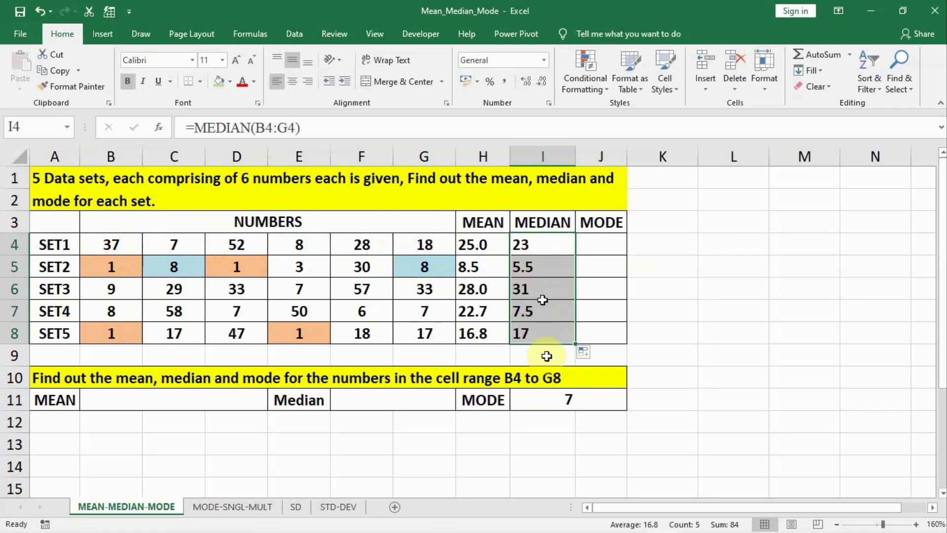
pyautogui.click(597, 243)
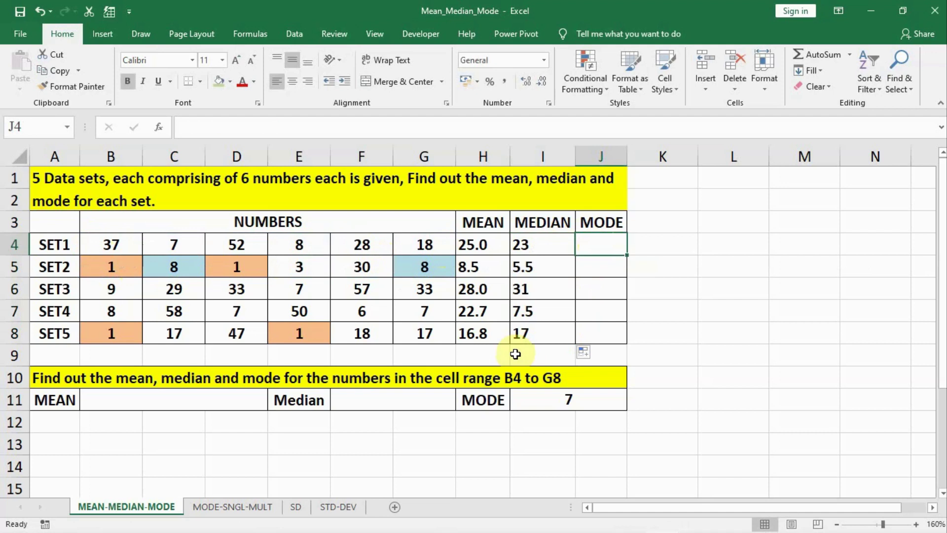
# Enter =MODE(B4:G4) in J4 and fill it to J8, giving #N/A, 1, 33, 7 and 1.
pyautogui.write('=')
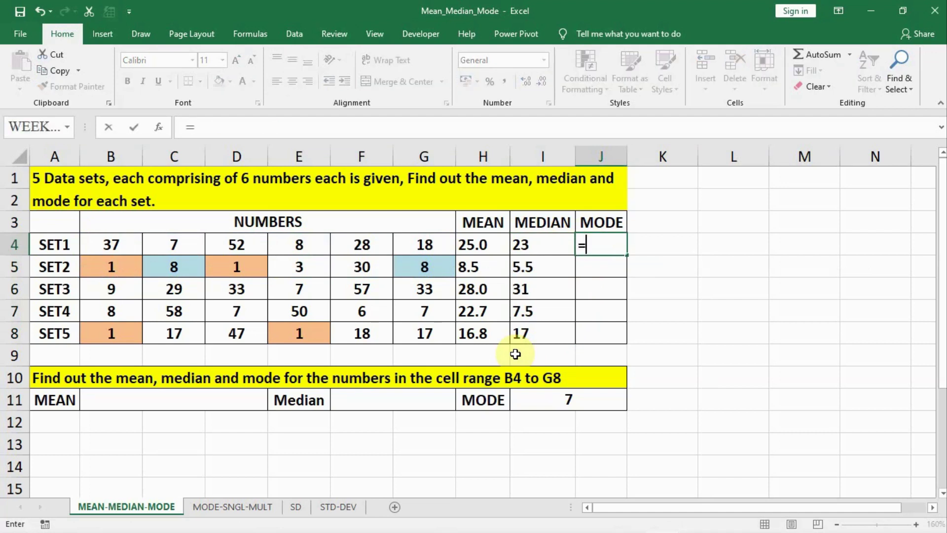
pyautogui.write('mode')
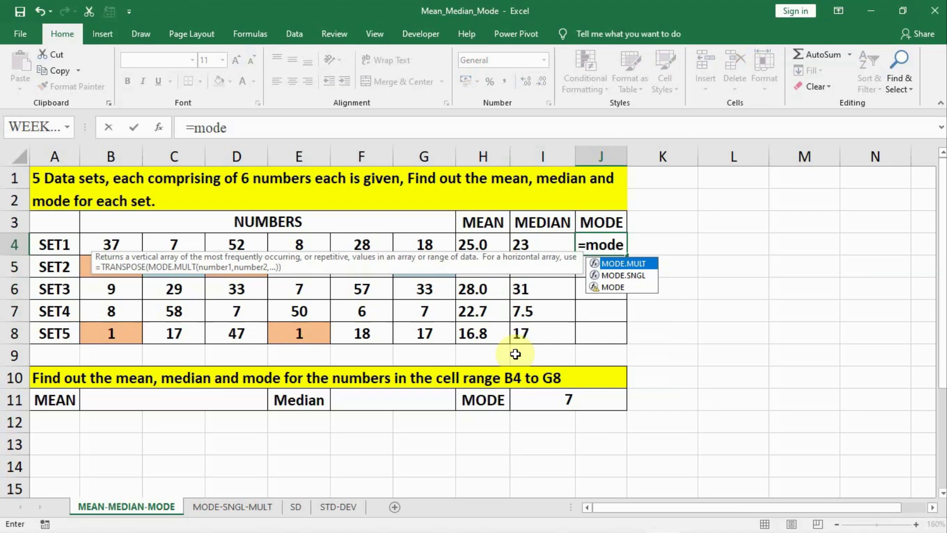
pyautogui.write('(')
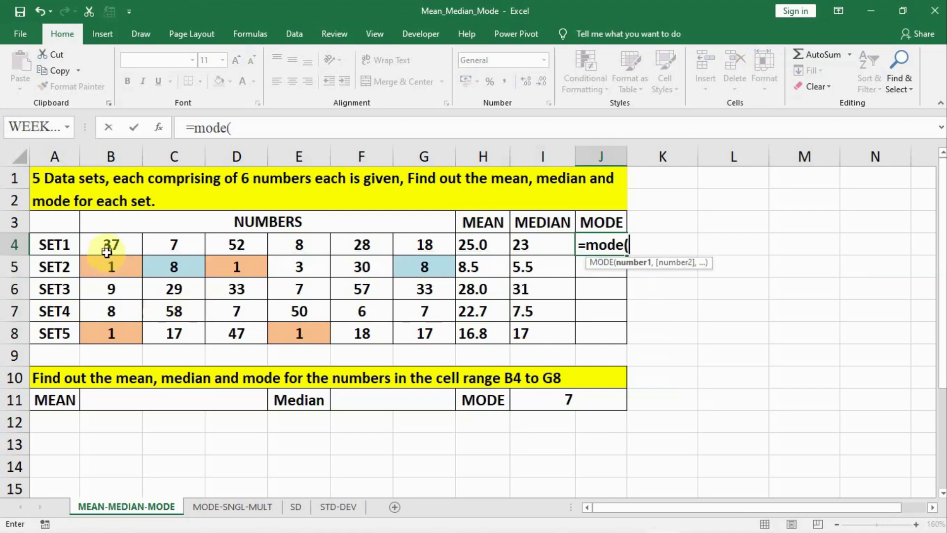
pyautogui.moveTo(107, 251); pyautogui.dragTo(419, 253)
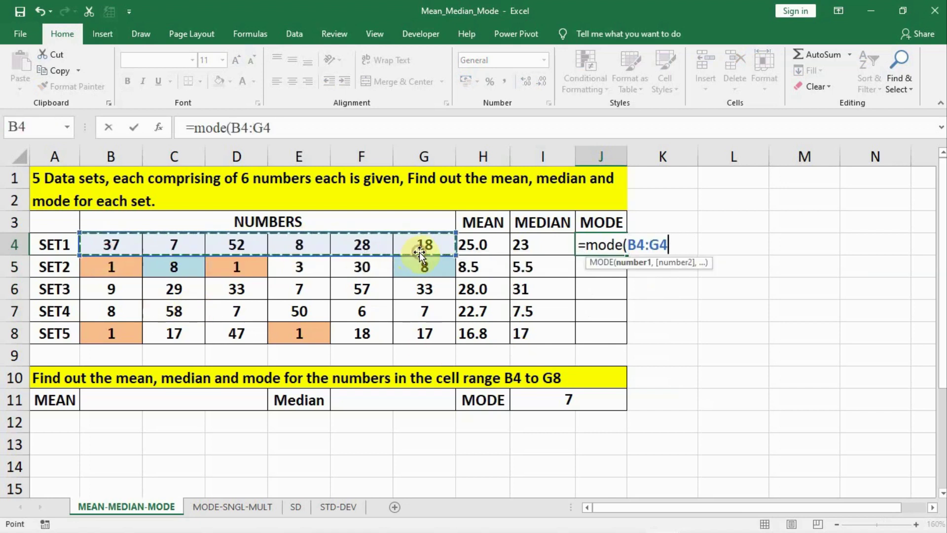
pyautogui.press('Return')
pyautogui.click(592, 247)
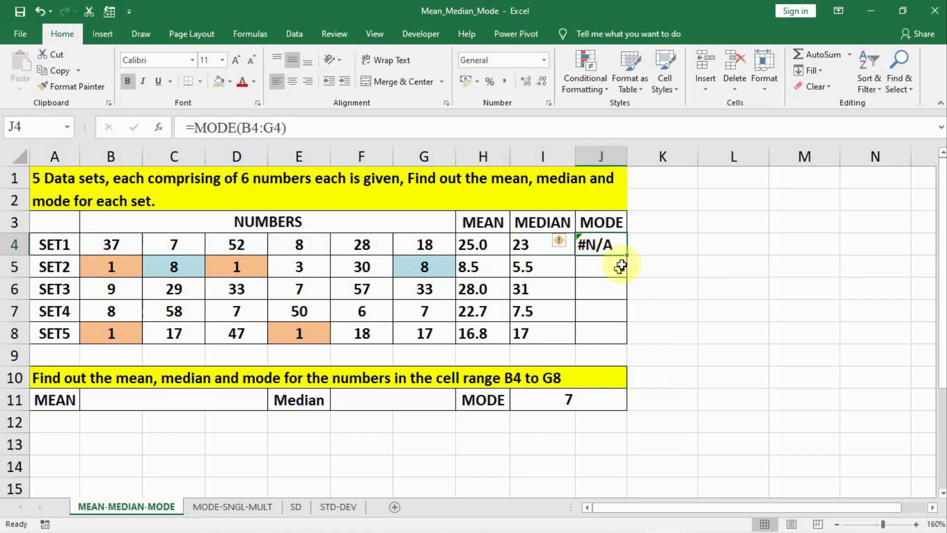
pyautogui.moveTo(626, 256); pyautogui.dragTo(629, 336)
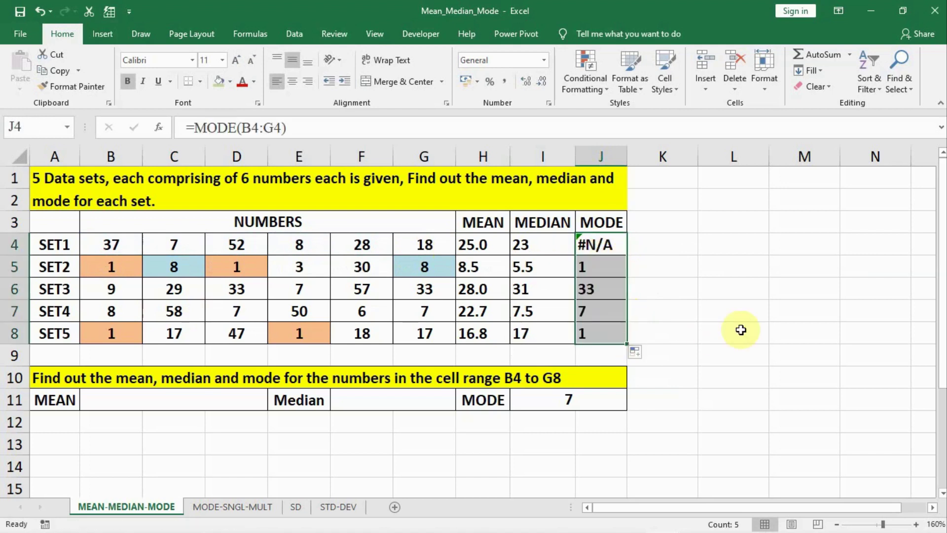
pyautogui.click(598, 247)
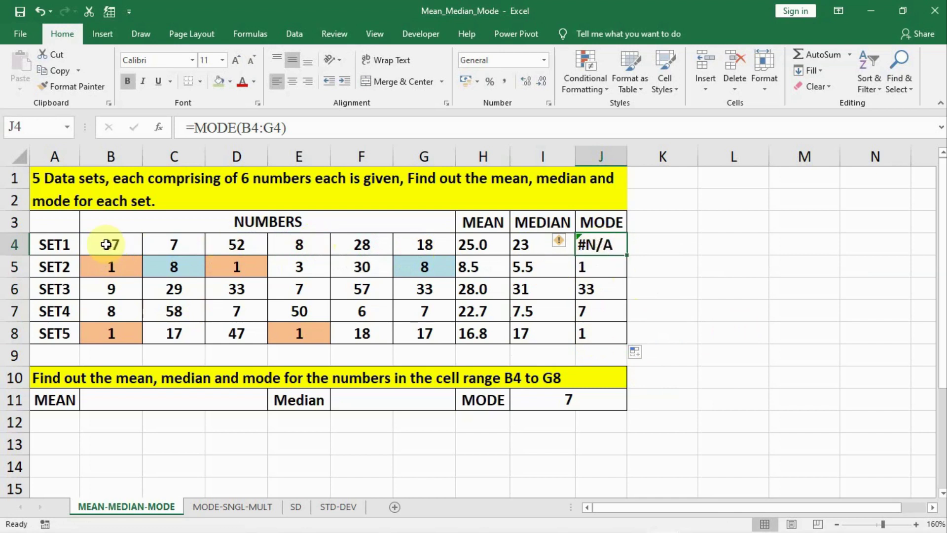
pyautogui.moveTo(106, 242); pyautogui.dragTo(419, 246)
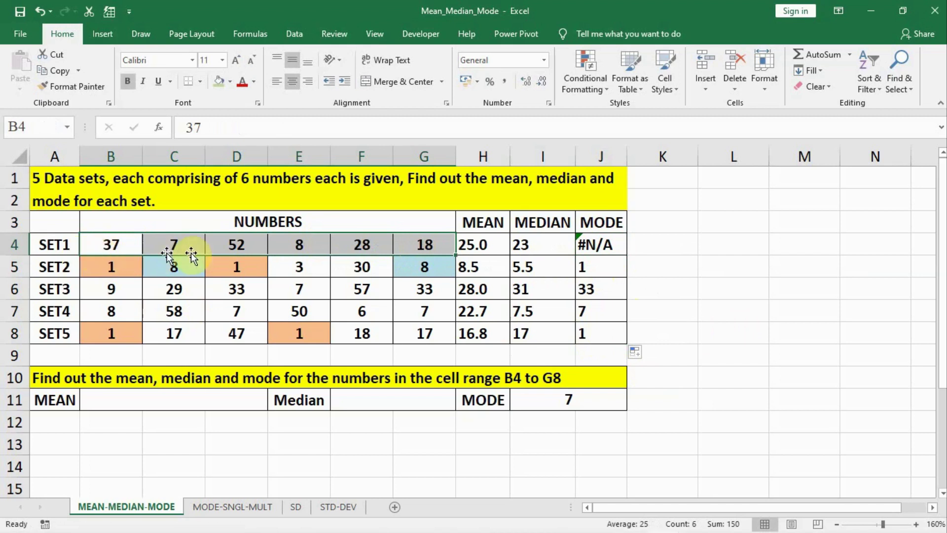
pyautogui.click(582, 242)
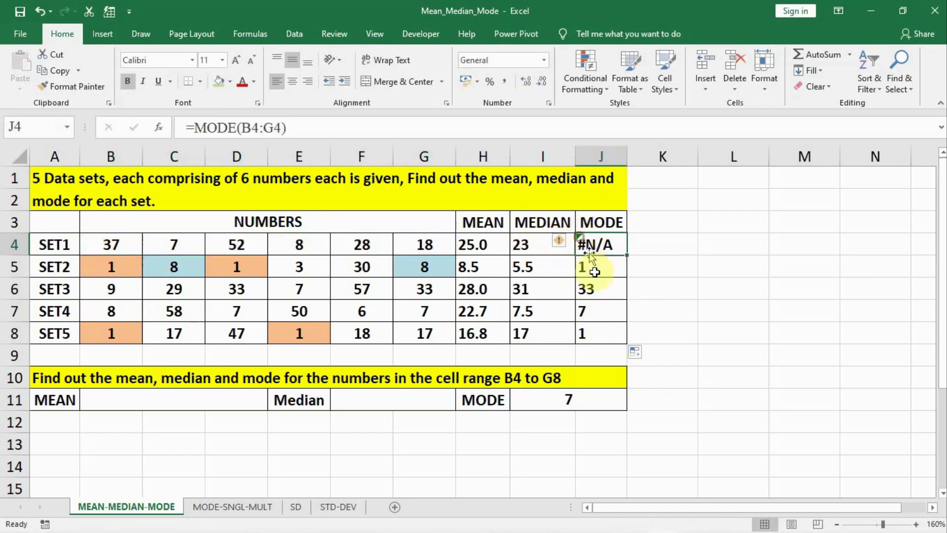
pyautogui.click(112, 269)
pyautogui.click(169, 266)
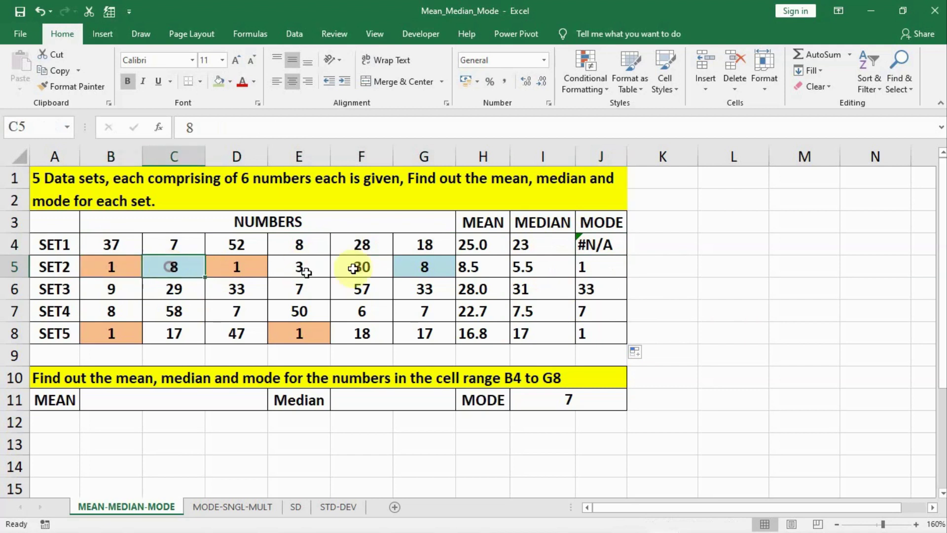
pyautogui.click(423, 266)
pyautogui.click(283, 269)
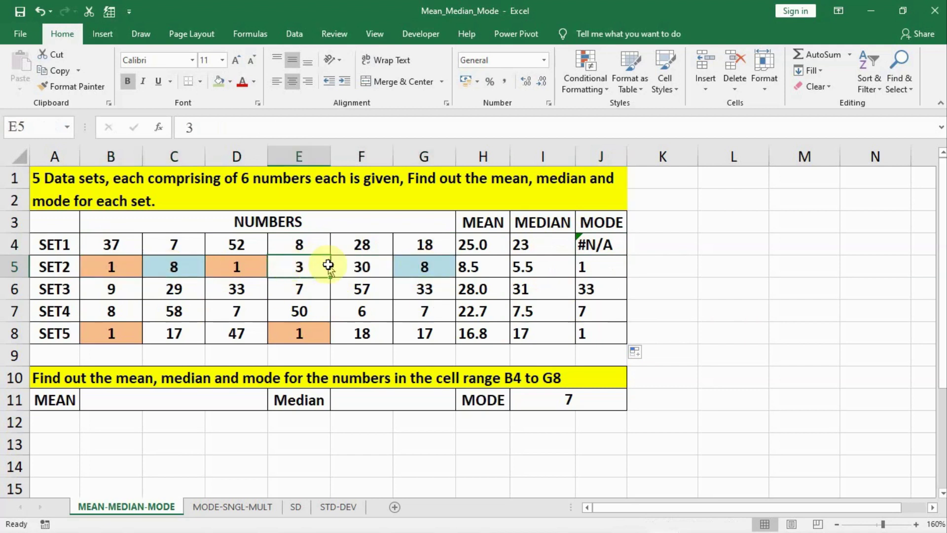
pyautogui.click(345, 265)
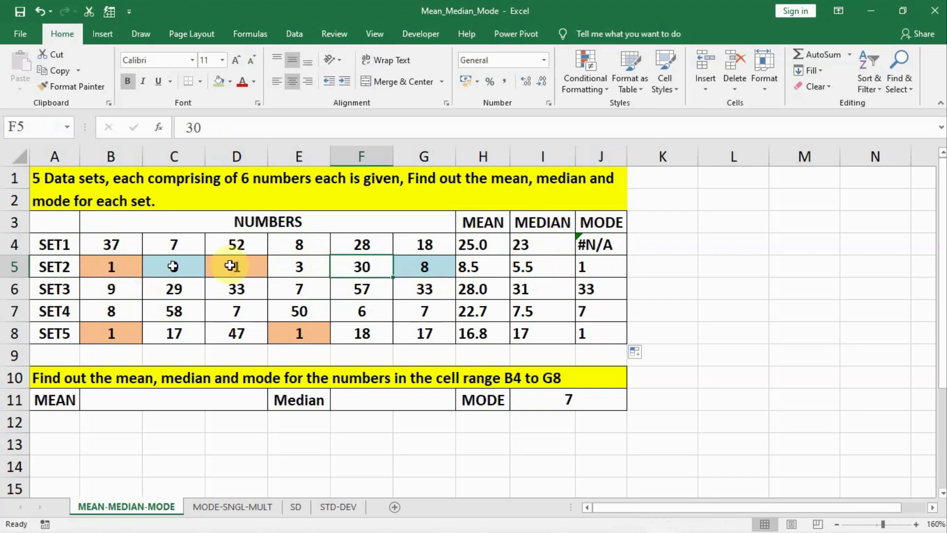
pyautogui.click(109, 271)
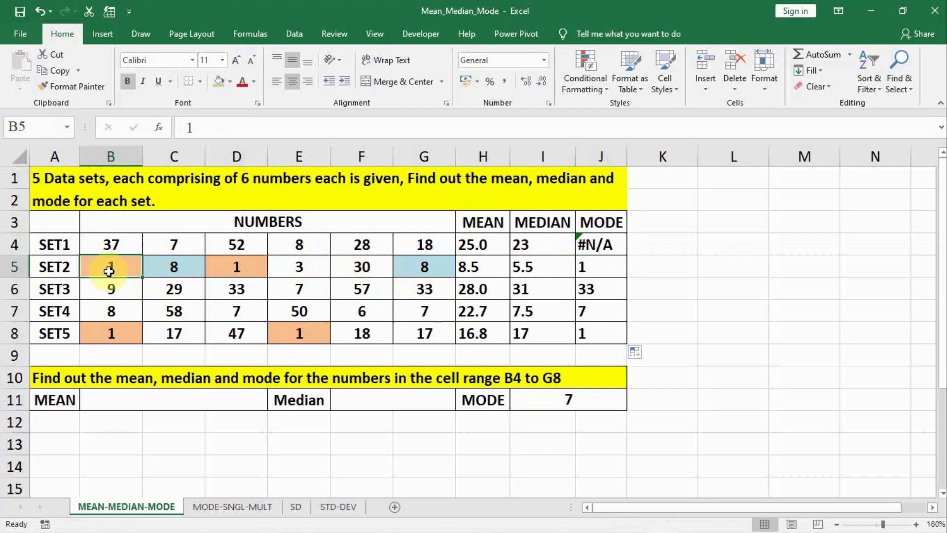
# Change SET2's first two values to 8 and 1, check the mode in J5, then undo.
pyautogui.write('8')
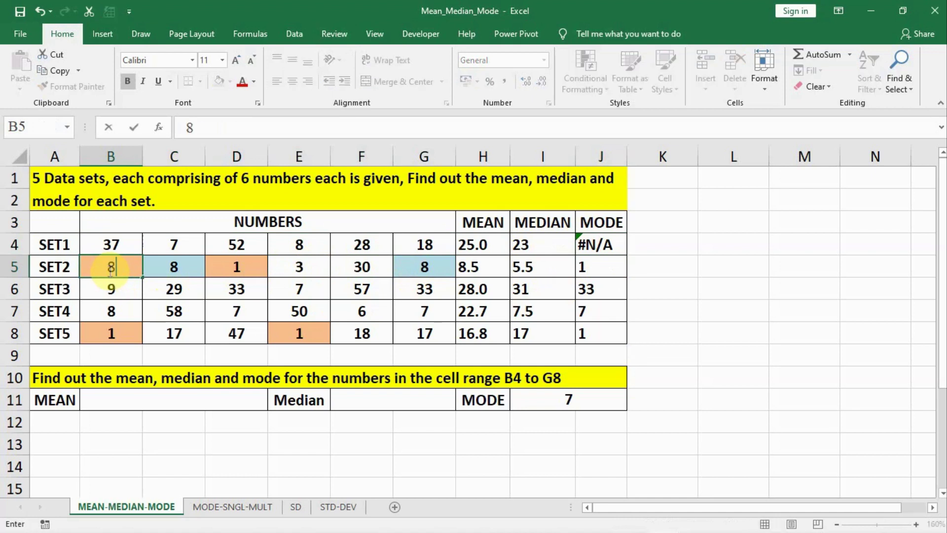
pyautogui.press('Tab')
pyautogui.write('1')
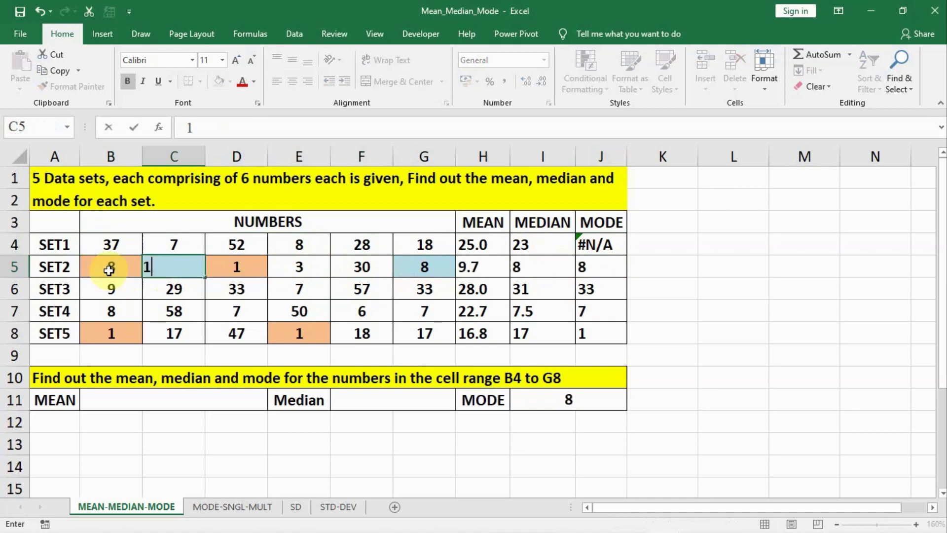
pyautogui.press('Return')
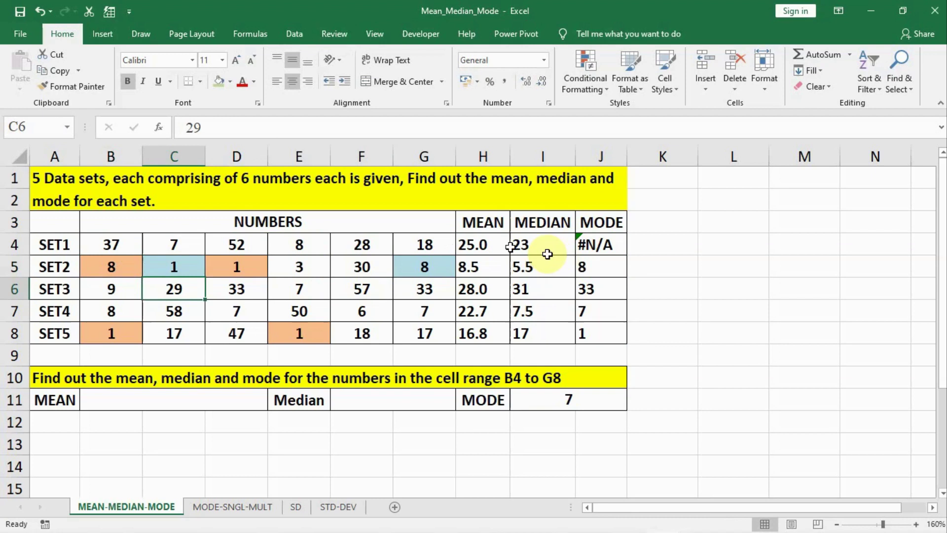
pyautogui.click(589, 258)
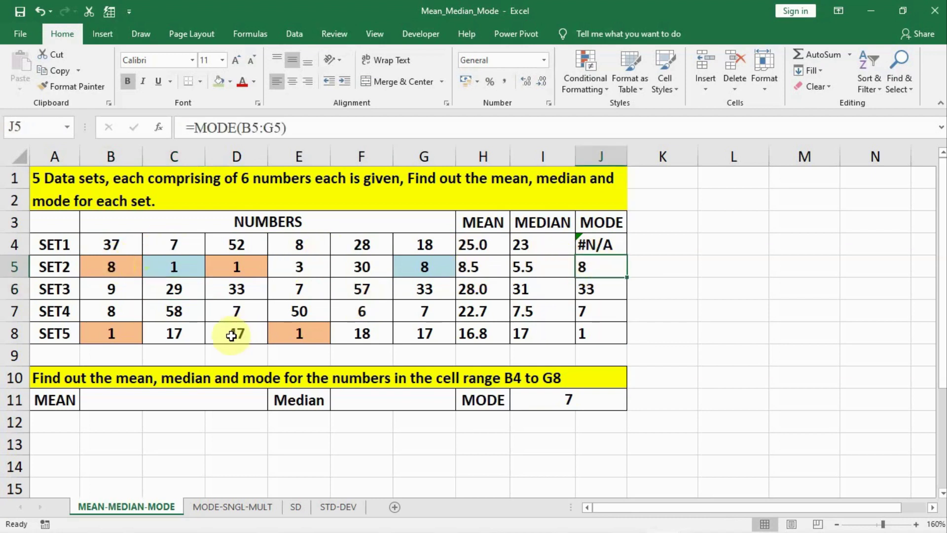
pyautogui.hotkey('ctrl', 'z')
pyautogui.hotkey('ctrl', 'z')
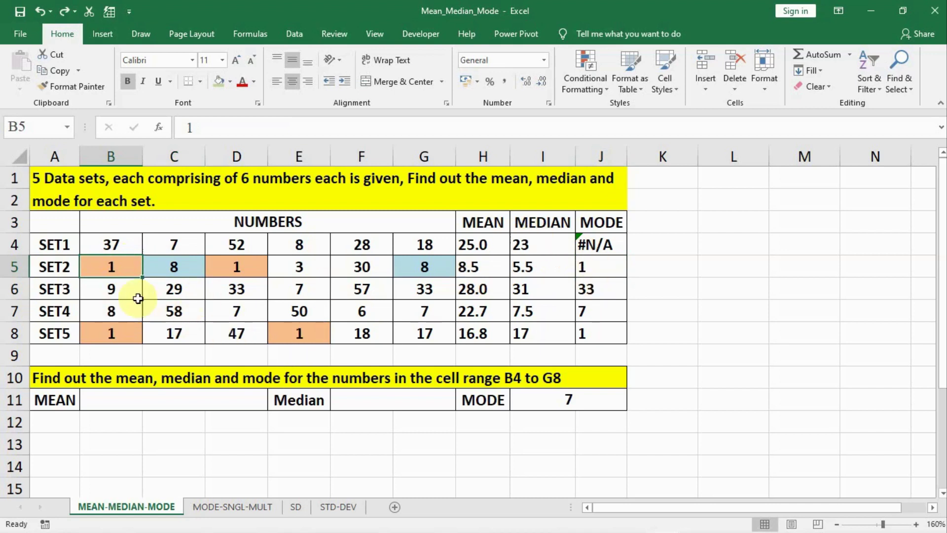
# Point out the repeated values 33, 7 and 1 in SET3–SET5, then select B4:G8.
pyautogui.click(253, 285)
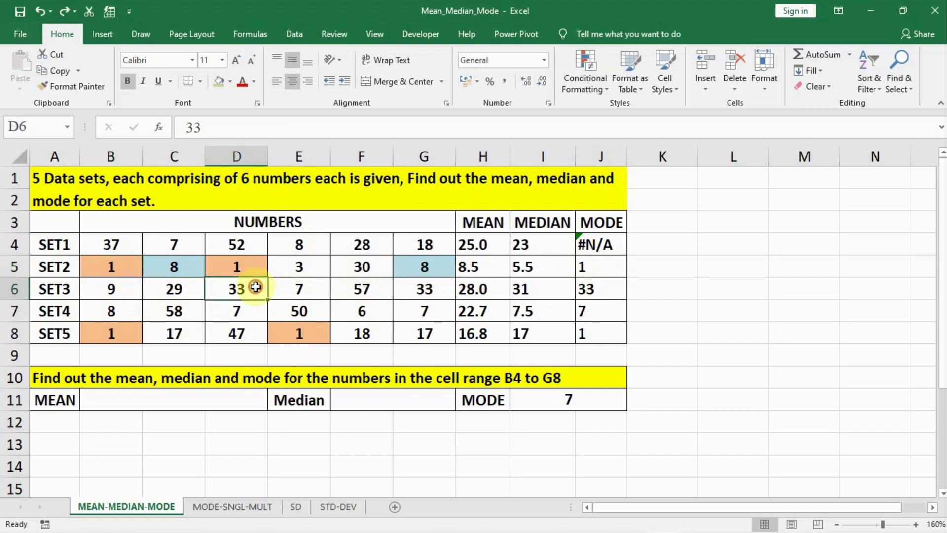
pyautogui.click(419, 298)
pyautogui.click(258, 310)
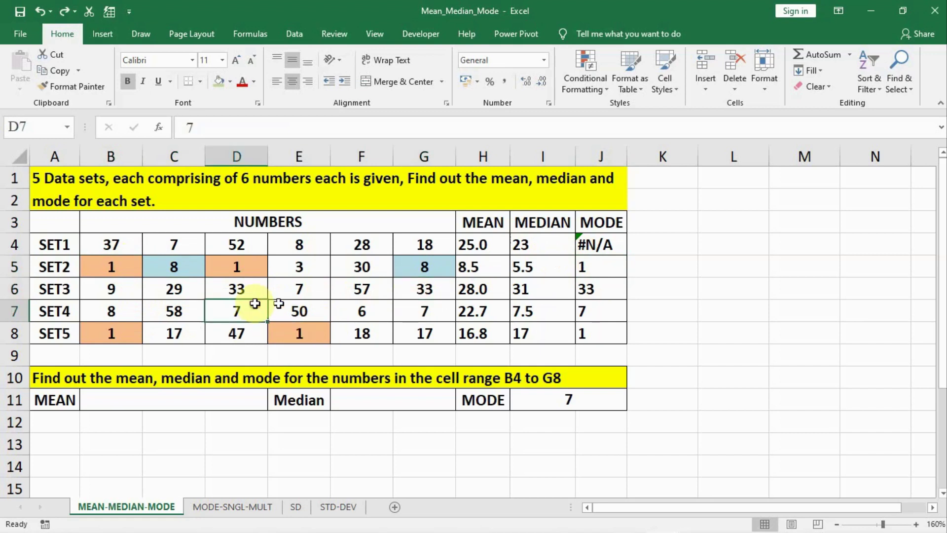
pyautogui.click(447, 309)
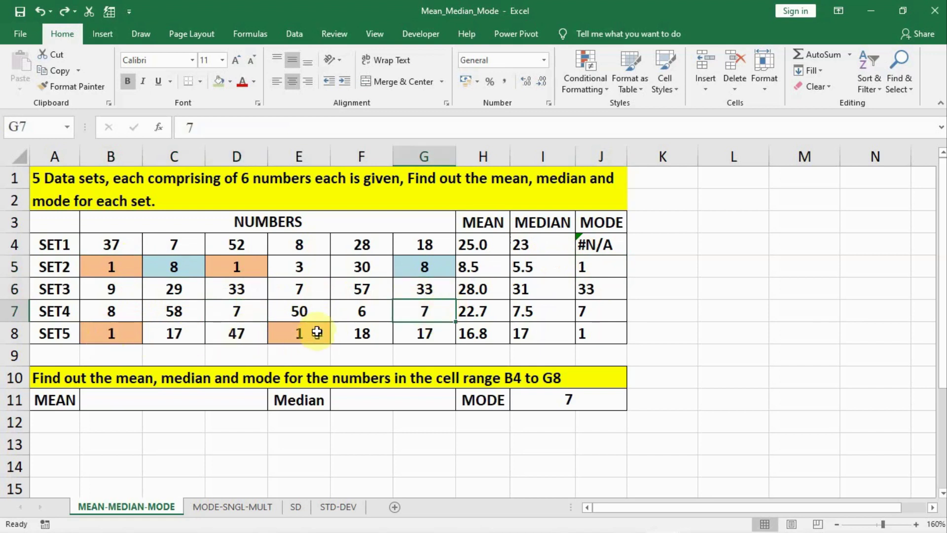
pyautogui.click(319, 329)
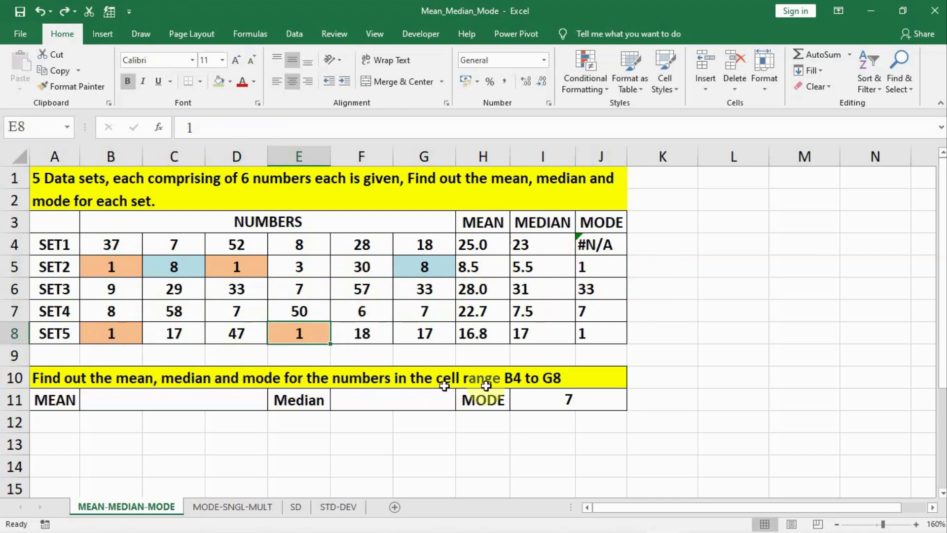
pyautogui.moveTo(112, 244); pyautogui.dragTo(402, 325)
# Enter =AVERAGE(B4:G8) in B11 for the overall mean of 20.2.
pyautogui.click(226, 400)
pyautogui.write('=')
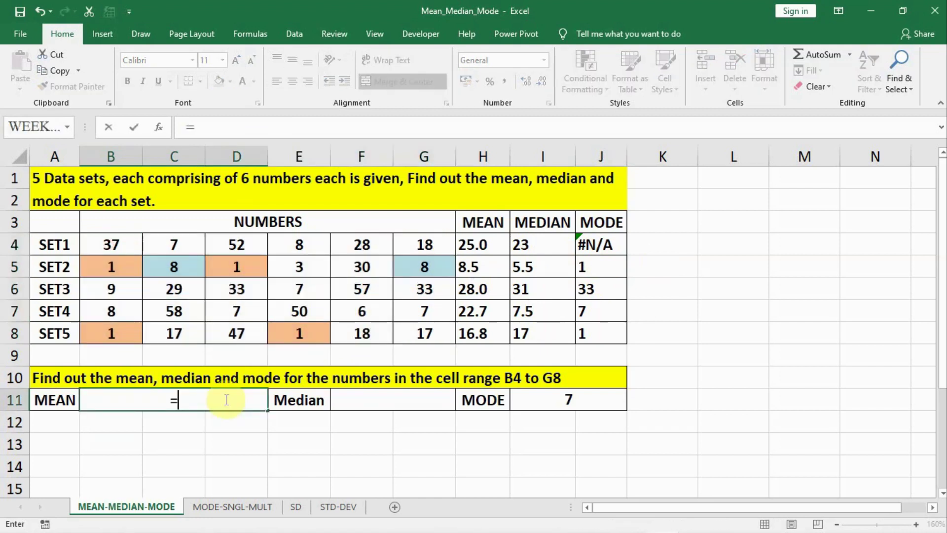
pyautogui.write('average')
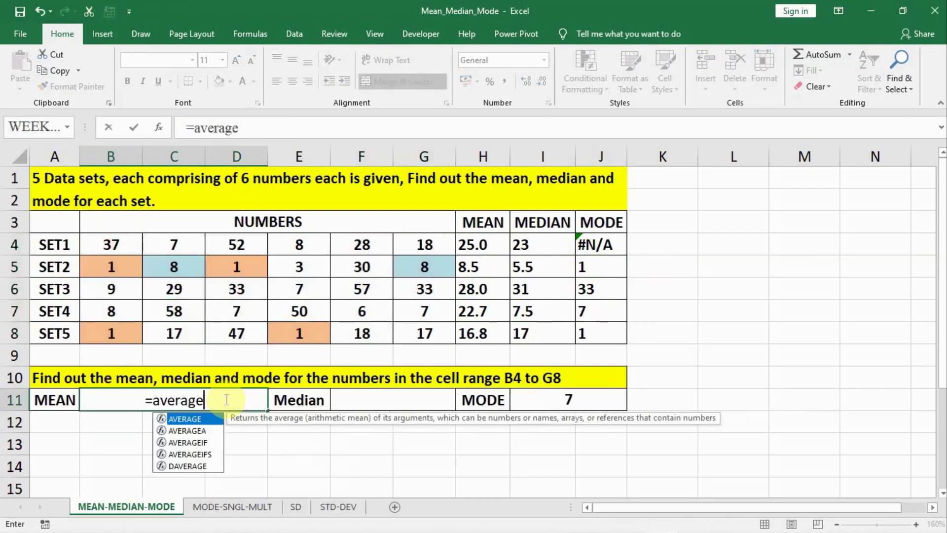
pyautogui.write('(')
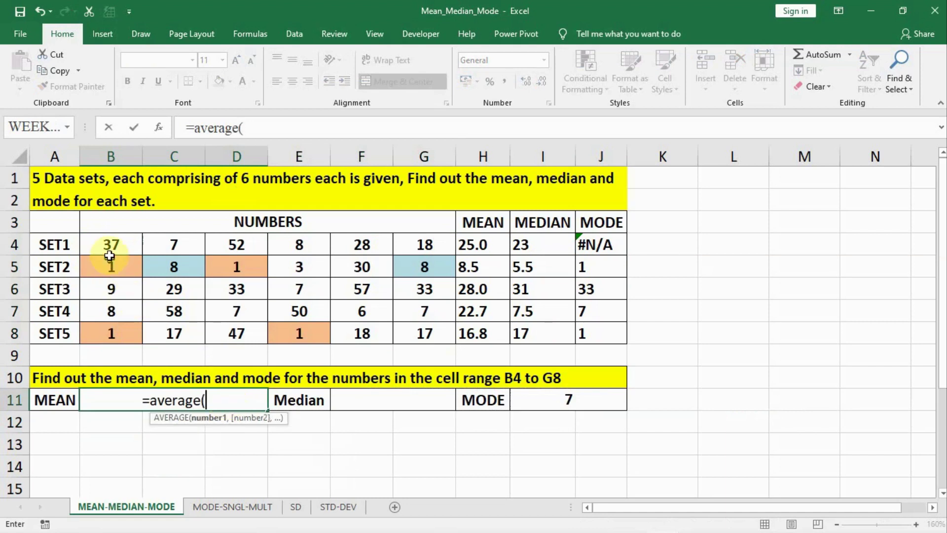
pyautogui.moveTo(109, 250); pyautogui.dragTo(405, 336)
pyautogui.press('Return')
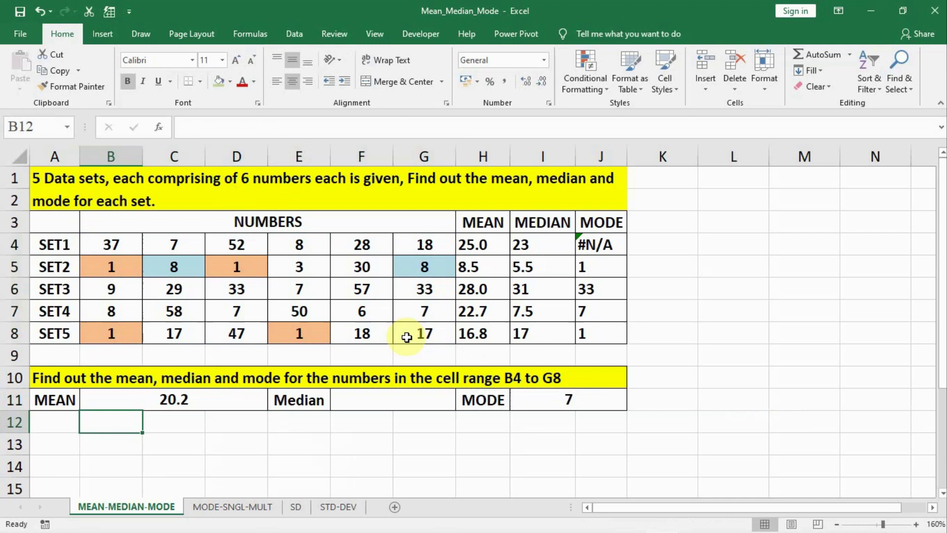
# Enter a MEDIAN formula over the data range in F11 for the overall median of 13.
pyautogui.click(354, 397)
pyautogui.write('=m')
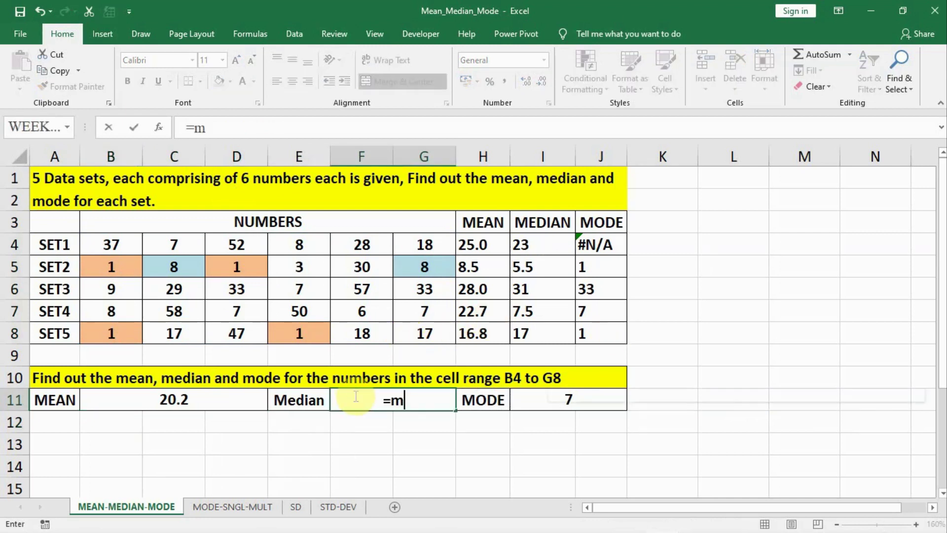
pyautogui.write('edian(')
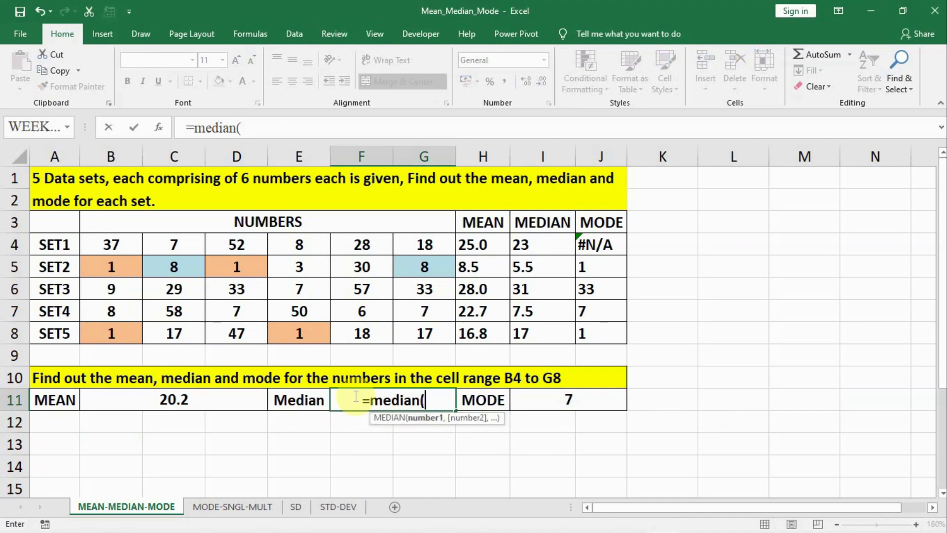
pyautogui.moveTo(110, 241); pyautogui.dragTo(405, 328)
pyautogui.press('Return')
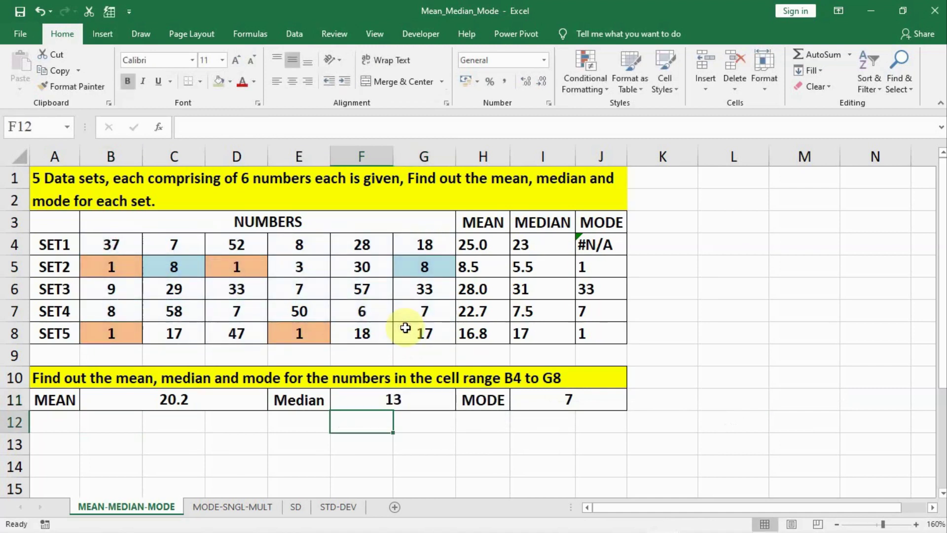
# Enter =MODE(B4:G8) in I11 for the overall mode of 7.
pyautogui.click(546, 403)
pyautogui.write('=')
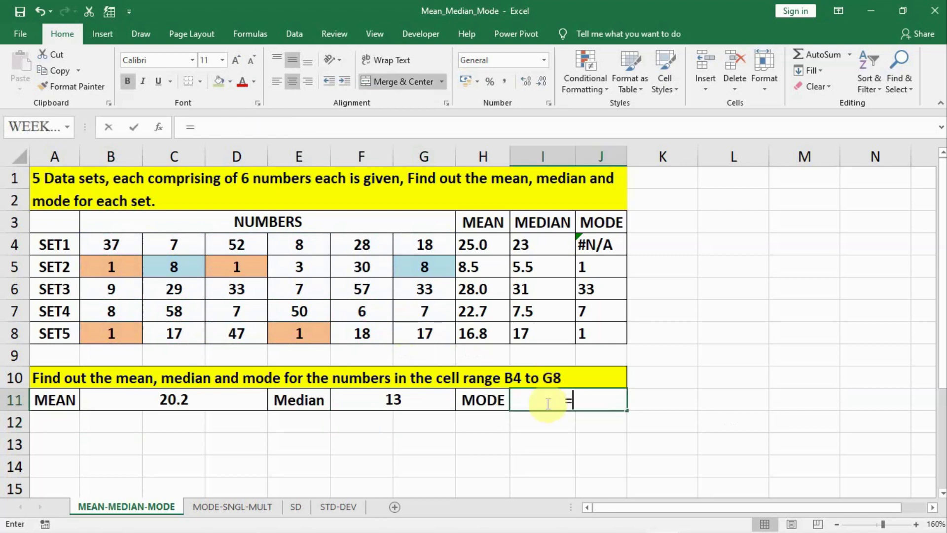
pyautogui.write('mode')
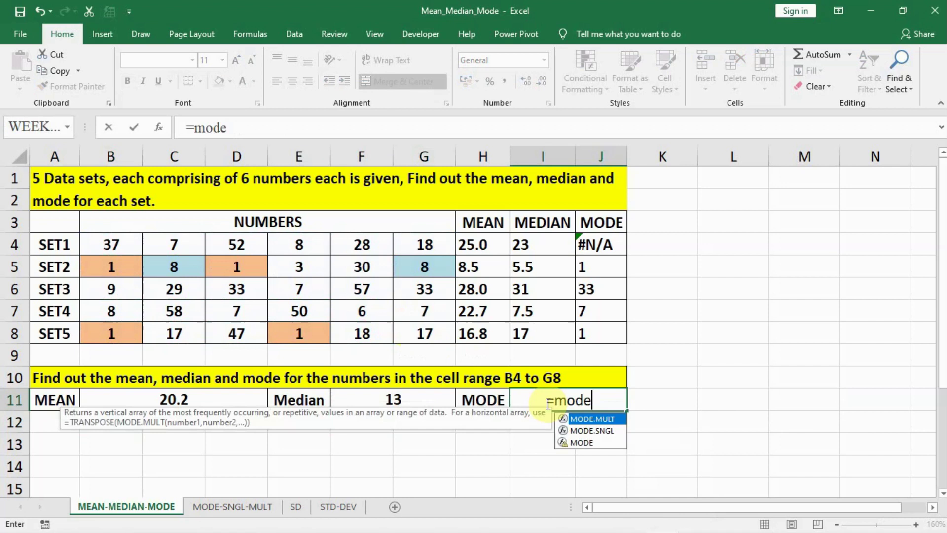
pyautogui.write('(')
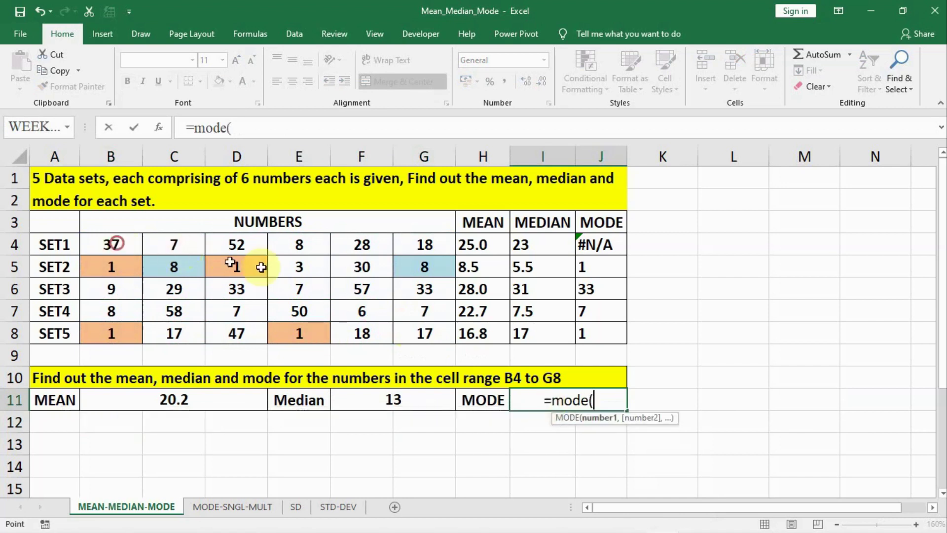
pyautogui.moveTo(111, 244); pyautogui.dragTo(420, 330)
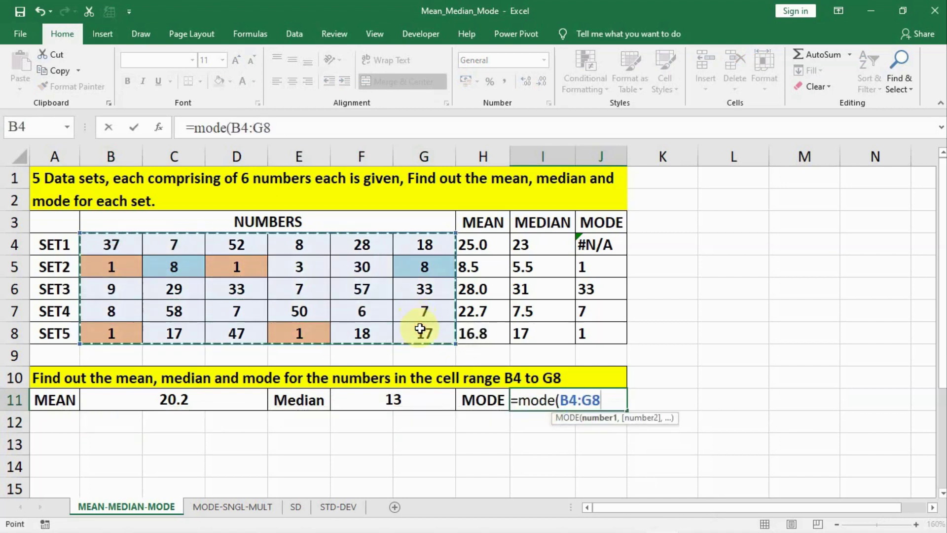
pyautogui.press('Return')
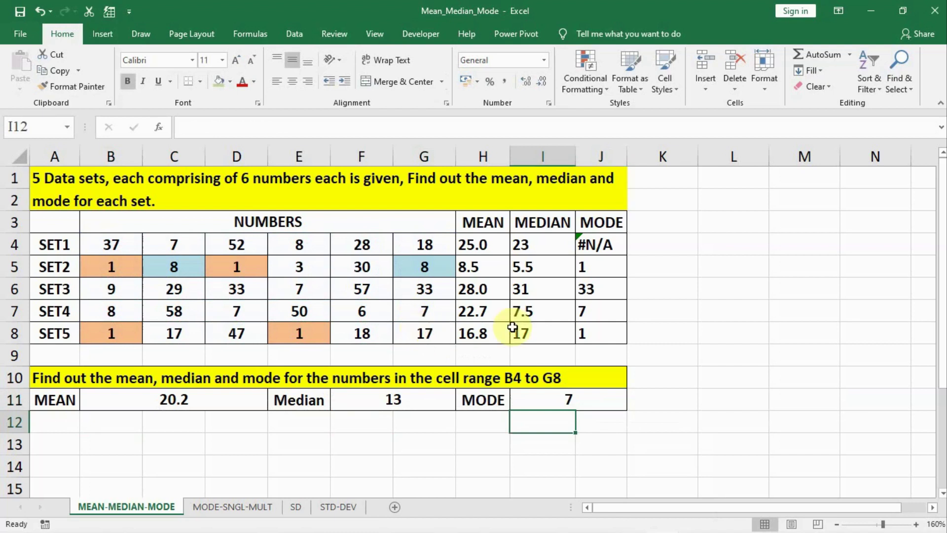
pyautogui.click(561, 399)
pyautogui.click(8, 262)
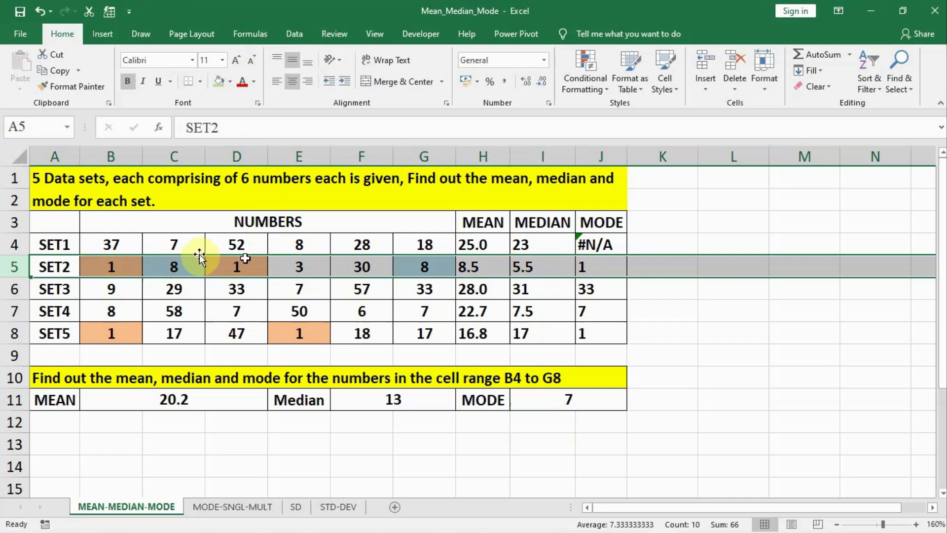
pyautogui.click(290, 246)
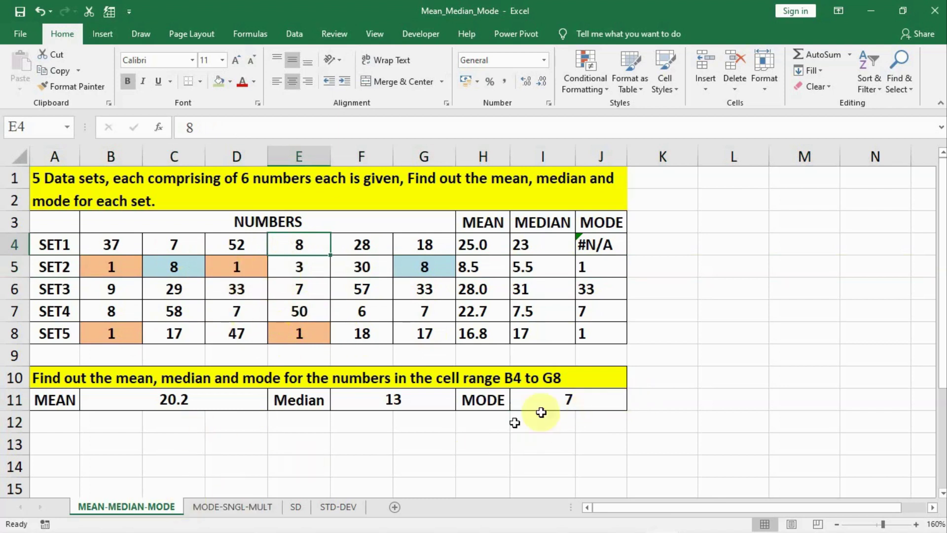
# On the MODE-SNGL-MULT sheet, enter =MODE.SNGL(B4:G4) in I4, which returns #N/A.
pyautogui.click(215, 508)
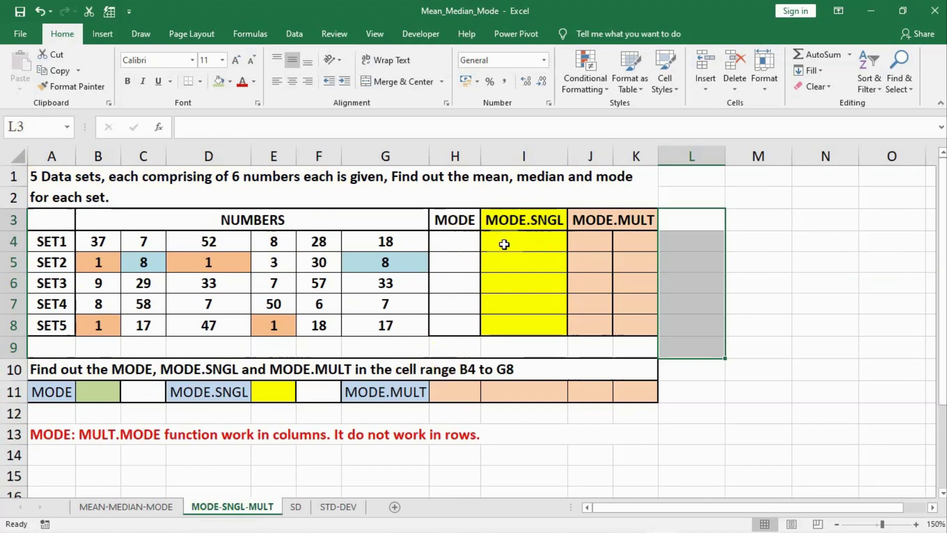
pyautogui.click(499, 235)
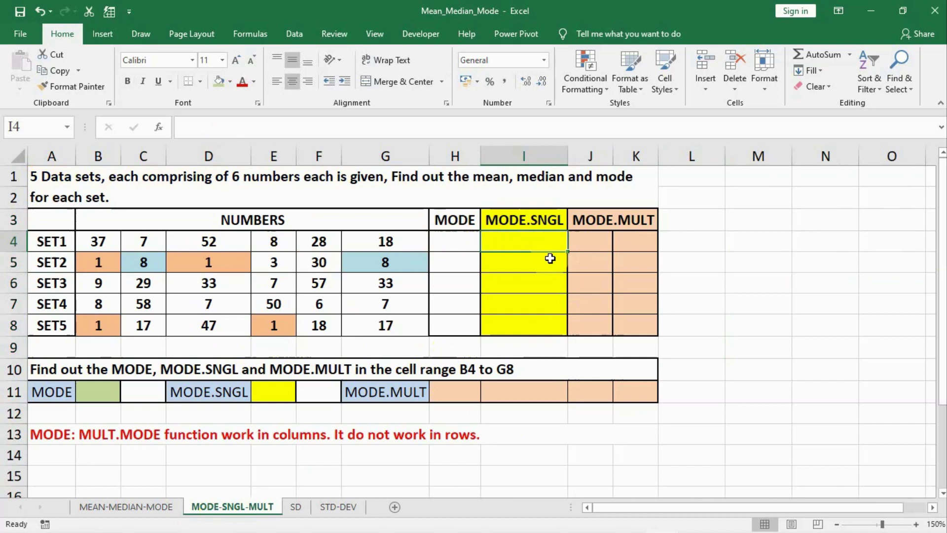
pyautogui.write('=mode')
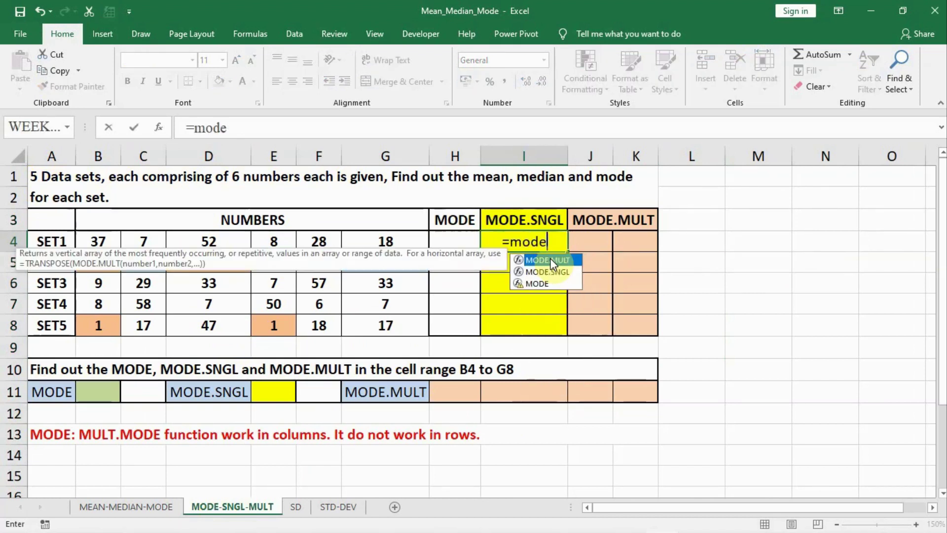
pyautogui.doubleClick(558, 271)
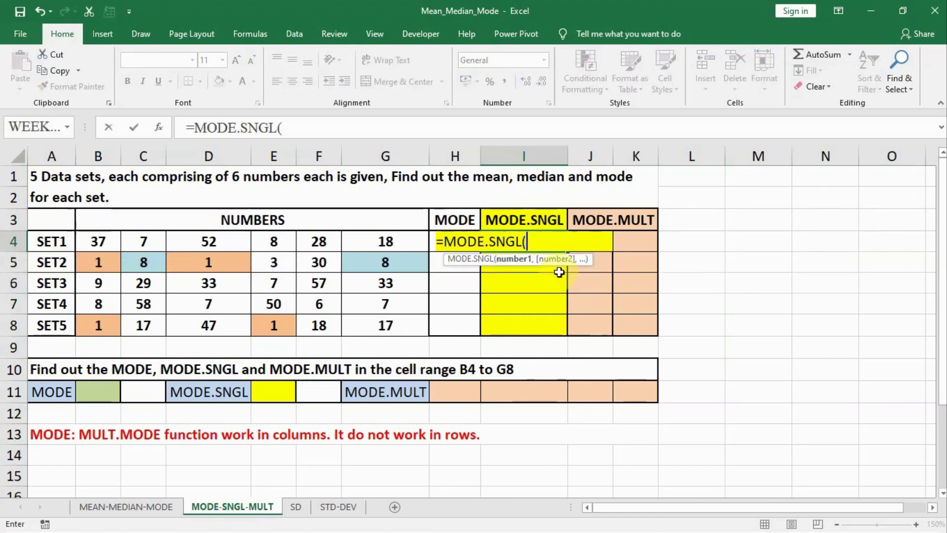
pyautogui.moveTo(104, 239); pyautogui.dragTo(390, 239)
pyautogui.press('Return')
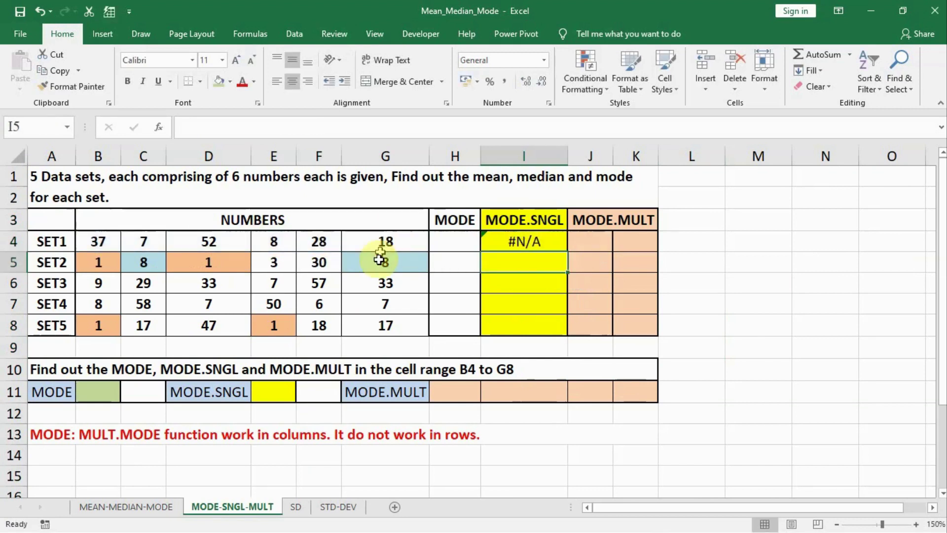
pyautogui.click(548, 241)
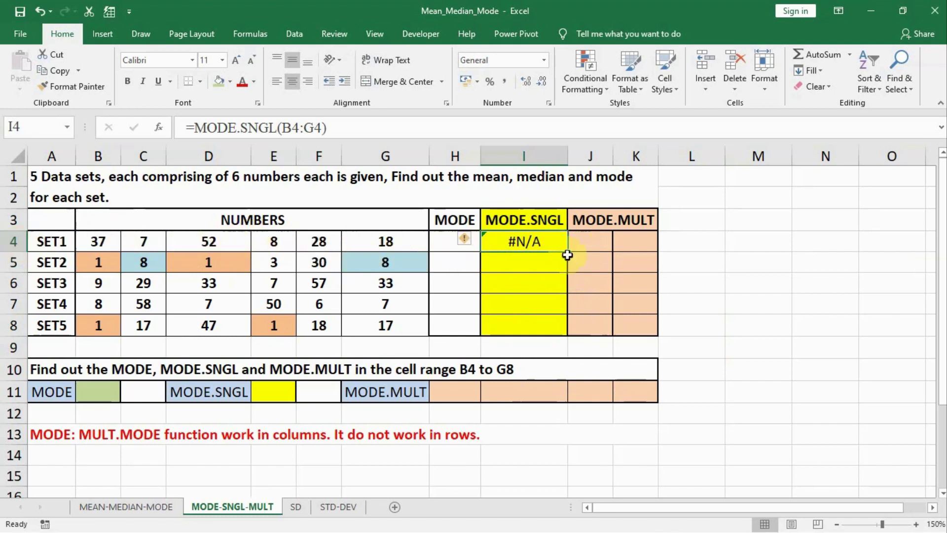
# Fill I4's MODE.SNGL formula down to I8, giving #N/A, 1, 33, 7 and 1.
pyautogui.moveTo(568, 253); pyautogui.dragTo(566, 328)
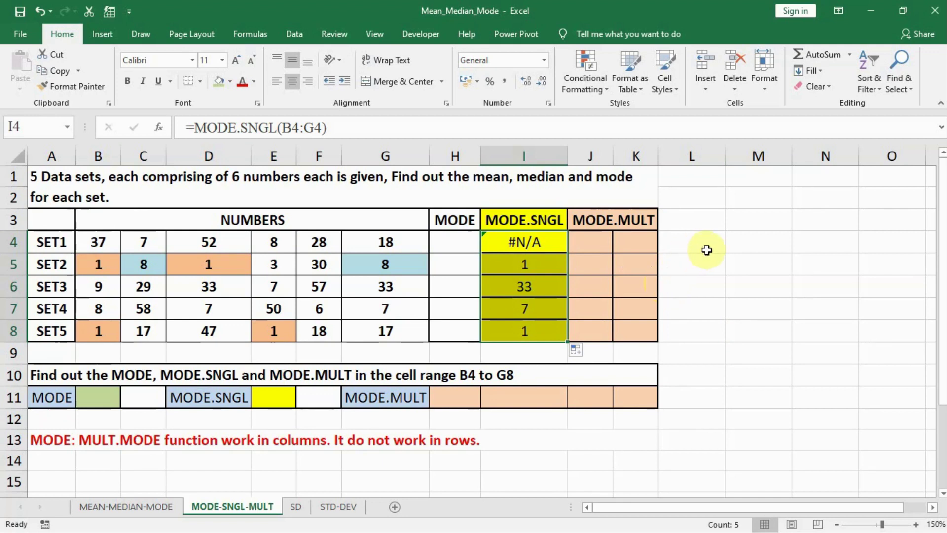
# Enter =MODE.MULT(B5:G5) as an array formula in L4:L7, returning 1, 8, #N/A and #N/A.
pyautogui.moveTo(711, 247); pyautogui.dragTo(717, 308)
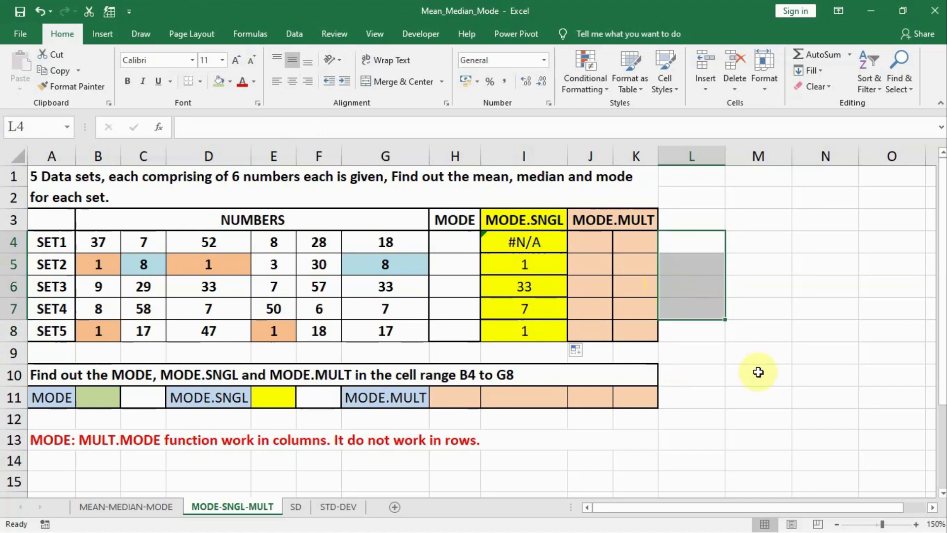
pyautogui.write('=mode')
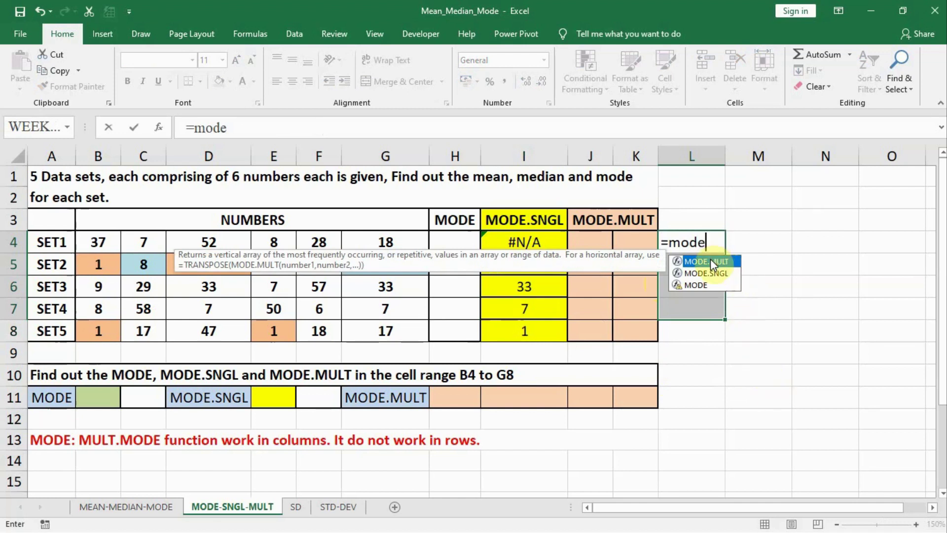
pyautogui.doubleClick(710, 260)
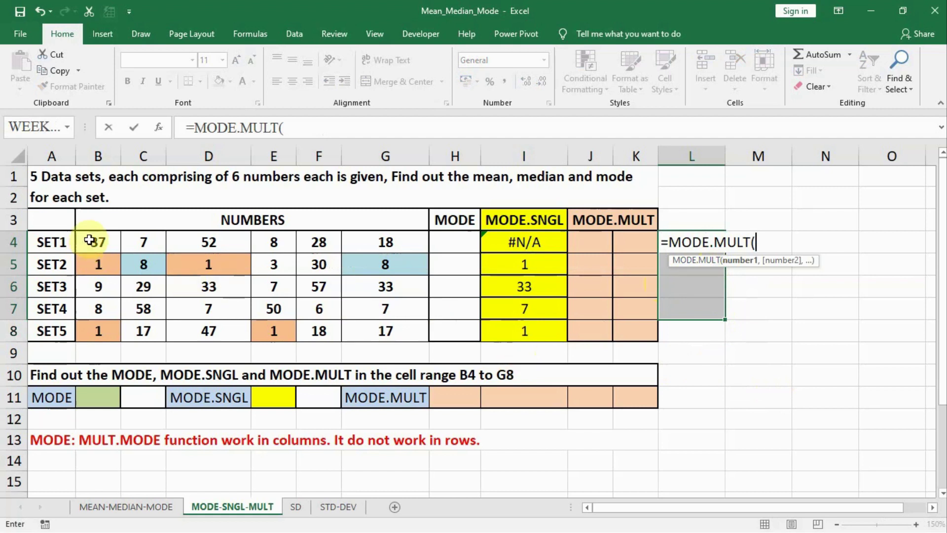
pyautogui.moveTo(84, 262); pyautogui.dragTo(391, 265)
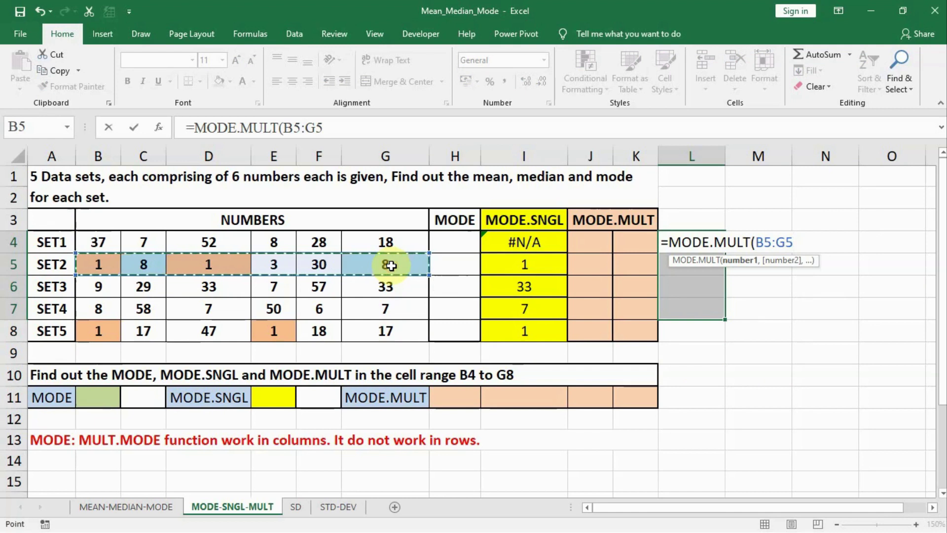
pyautogui.write(')')
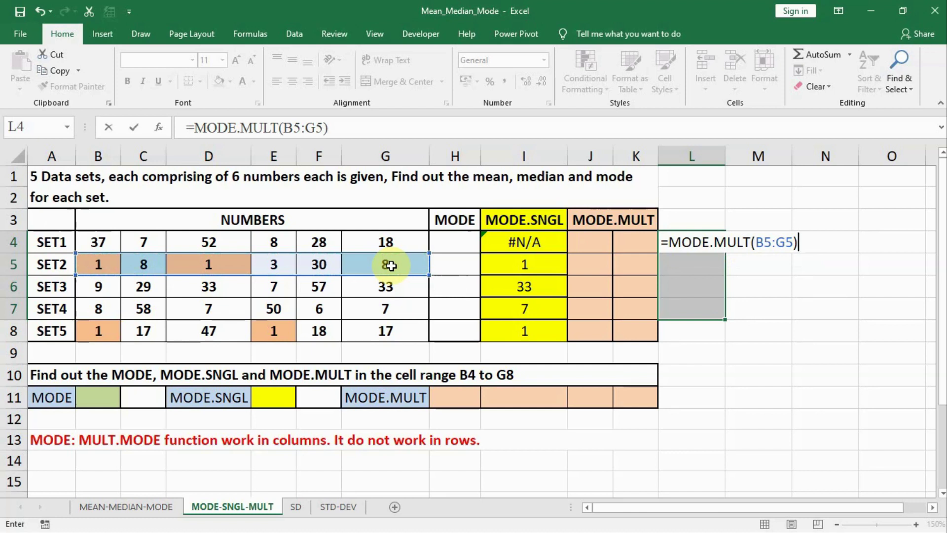
pyautogui.hotkey('ctrl', 'shift', 'Return')
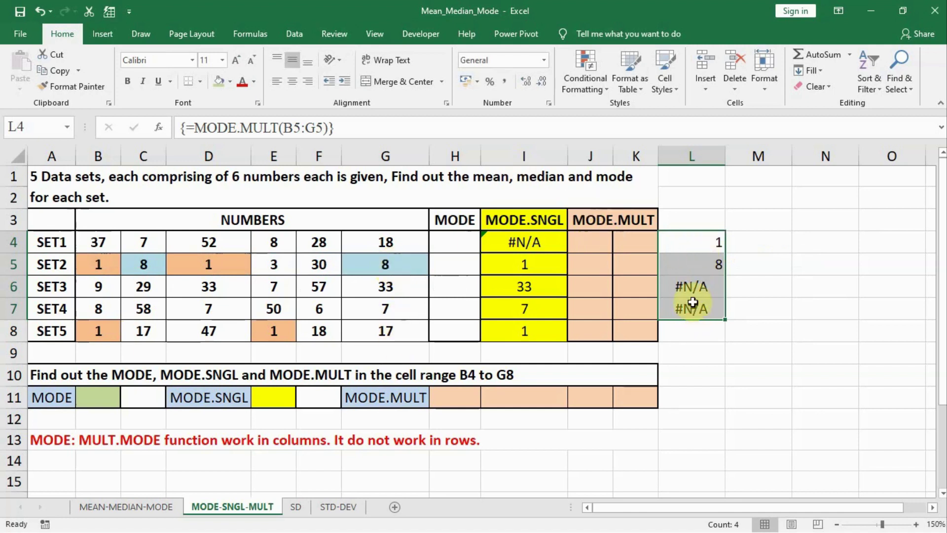
pyautogui.moveTo(692, 284); pyautogui.dragTo(688, 306)
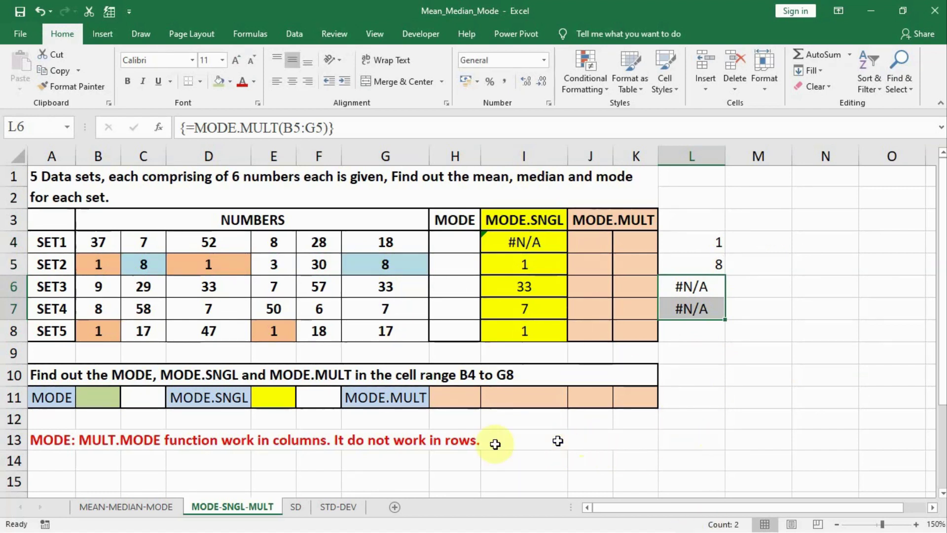
# Enter =MODE(B4:G8) in B11, returning 7.
pyautogui.click(95, 399)
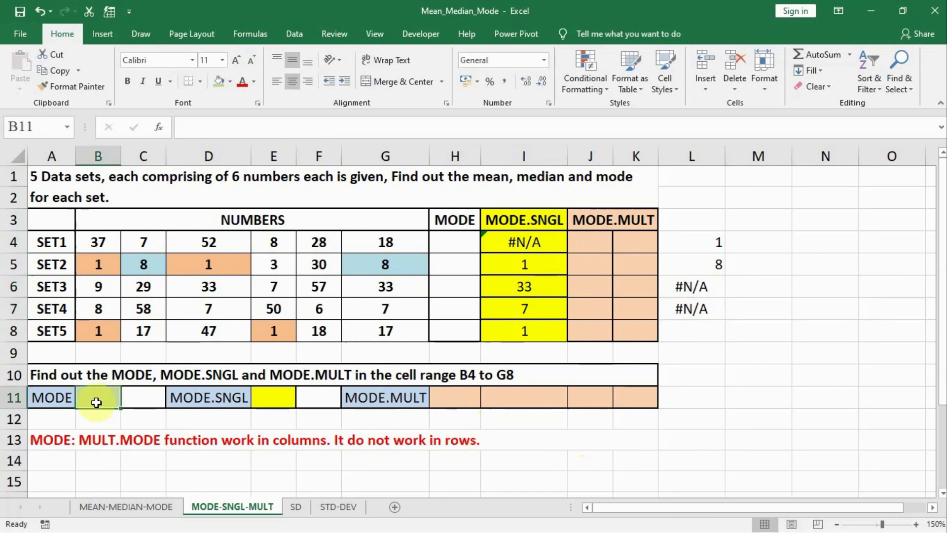
pyautogui.write('=')
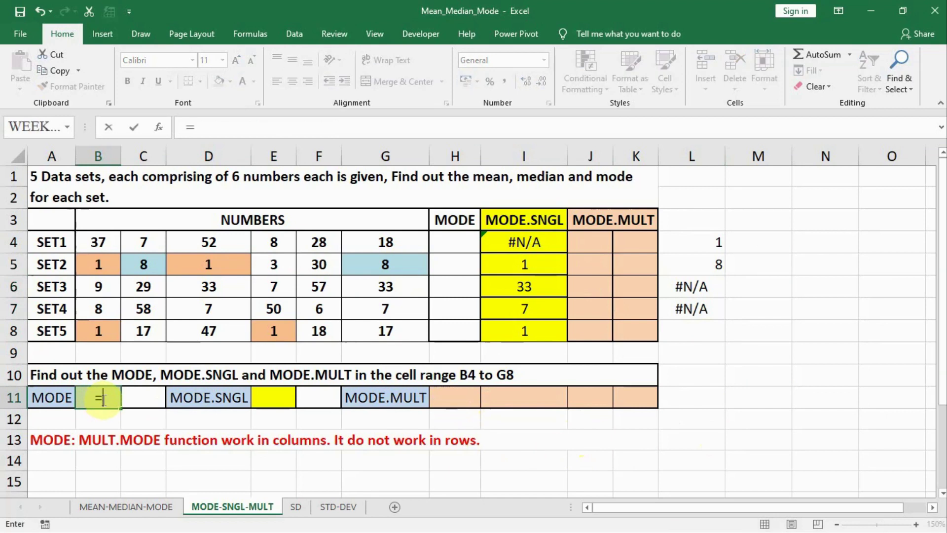
pyautogui.write('mode(')
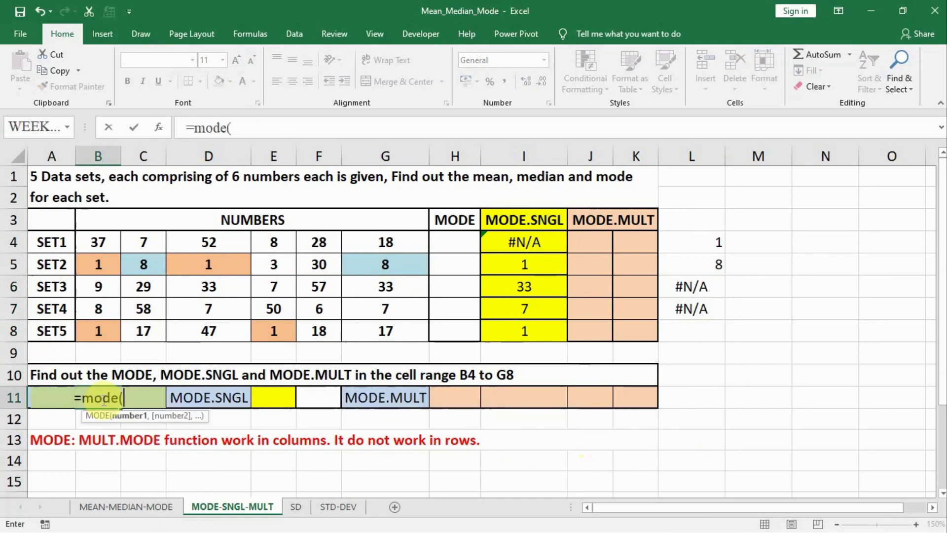
pyautogui.moveTo(93, 244); pyautogui.dragTo(364, 332)
pyautogui.press('Return')
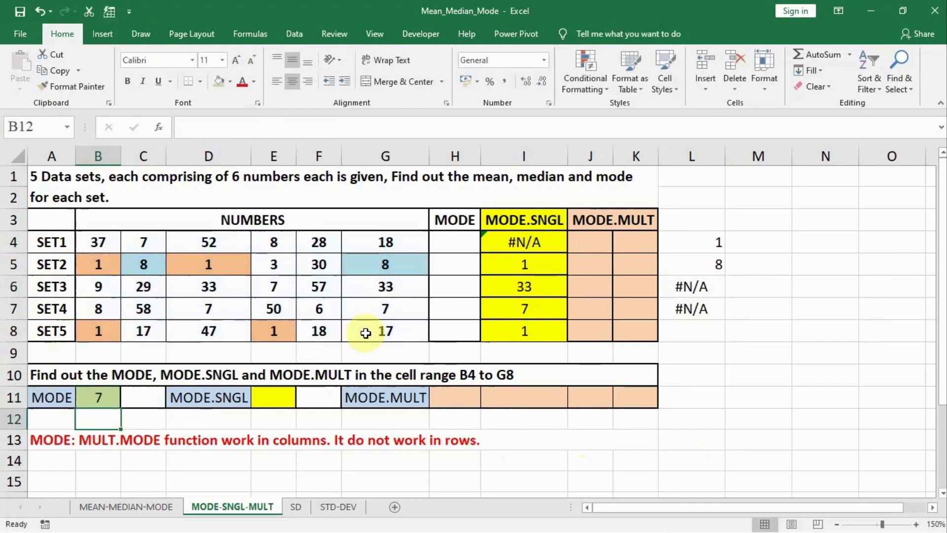
# Enter =MODE.SNGL(B4:G8) in E11, also returning 7.
pyautogui.click(280, 398)
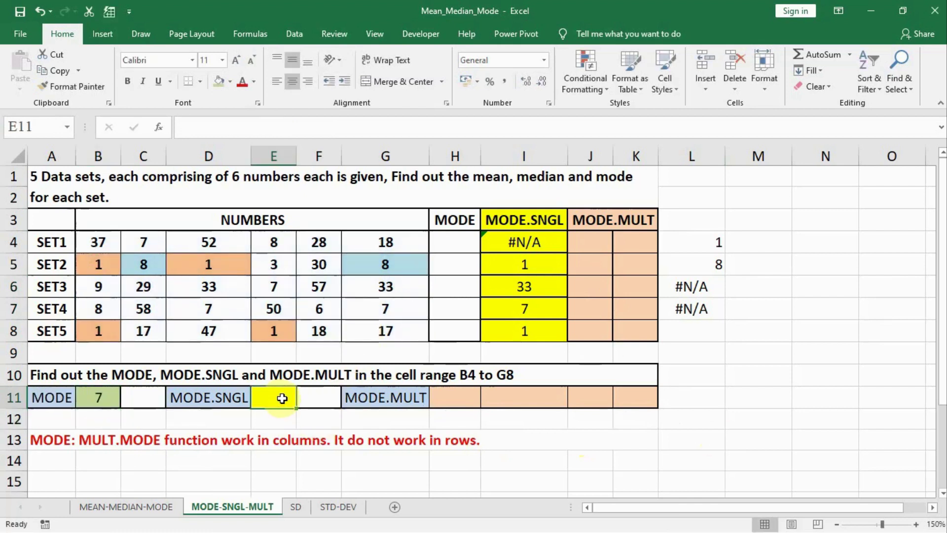
pyautogui.write('=m')
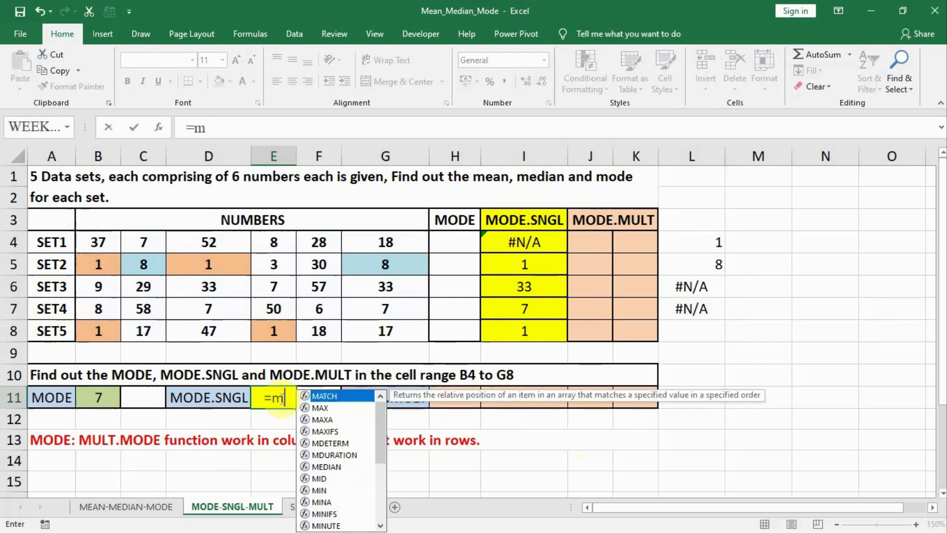
pyautogui.write('ode.')
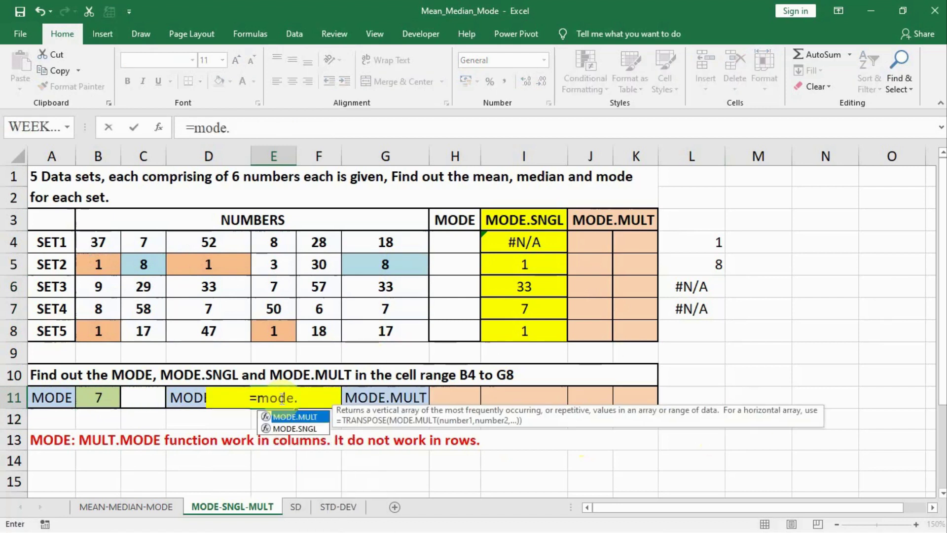
pyautogui.press('Down')
pyautogui.press('Tab')
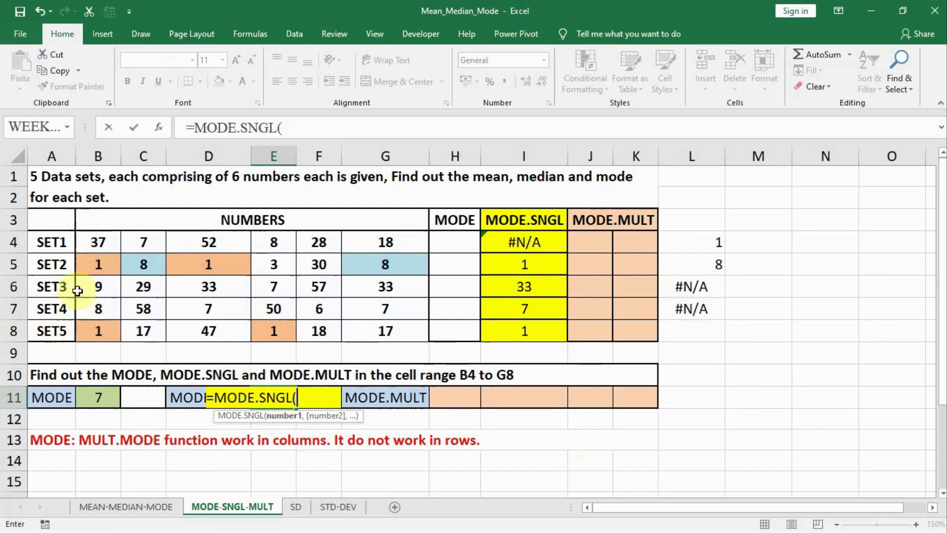
pyautogui.moveTo(93, 241); pyautogui.dragTo(399, 333)
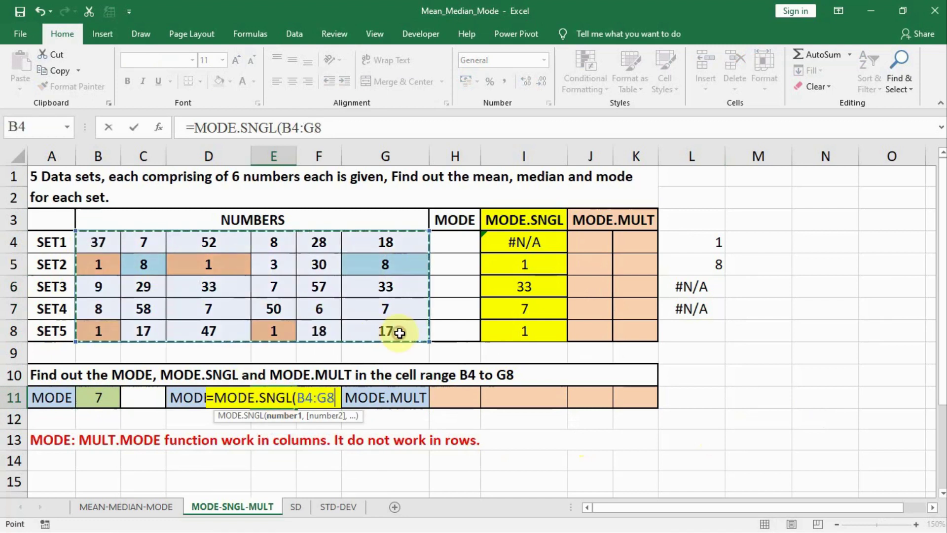
pyautogui.press('Return')
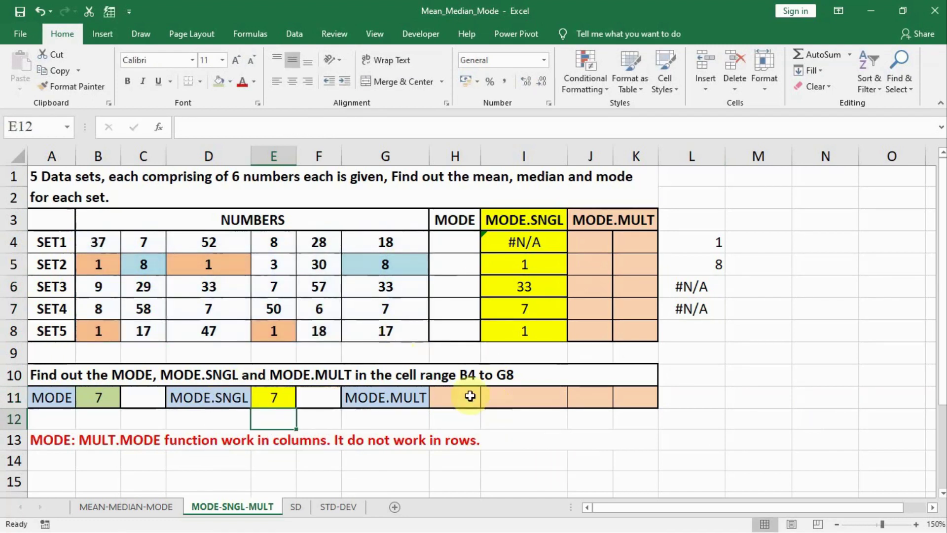
# Enter =MODE.MULT(B4:G8) as an array formula across H11:K11, showing 7 in each cell.
pyautogui.moveTo(466, 395); pyautogui.dragTo(628, 405)
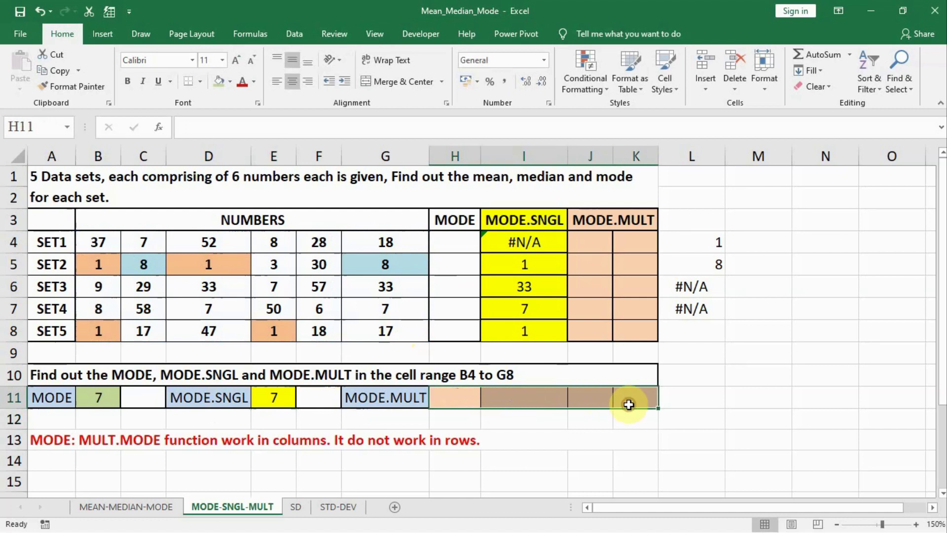
pyautogui.write('=m')
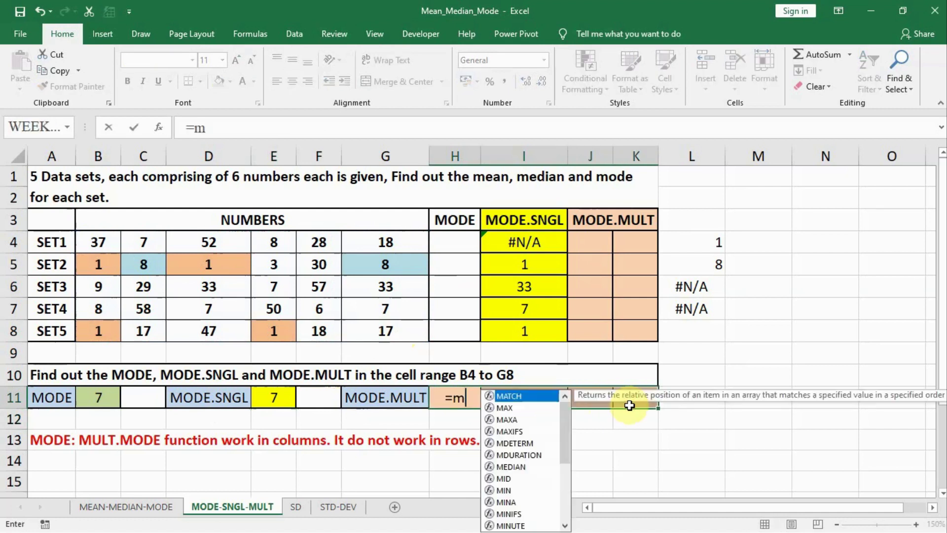
pyautogui.write('ode.')
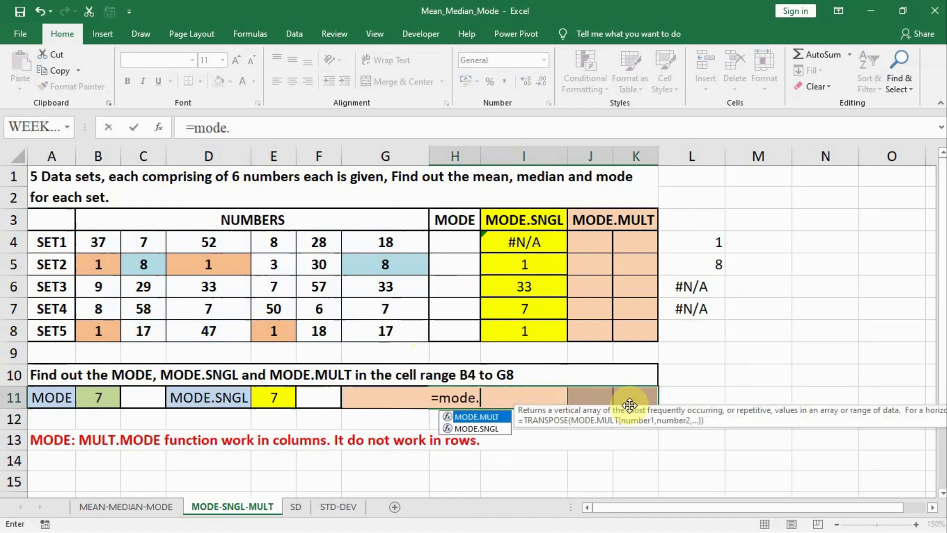
pyautogui.press('Tab')
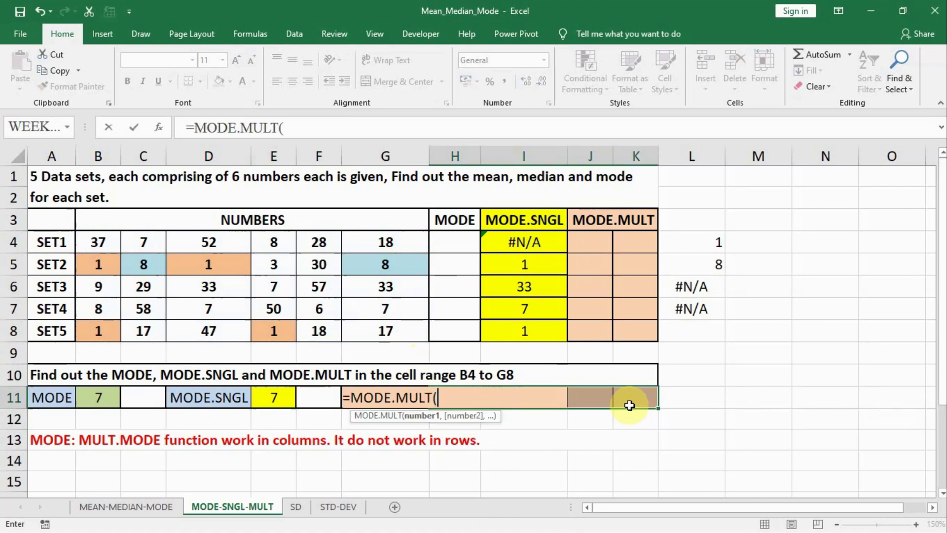
pyautogui.click(105, 241)
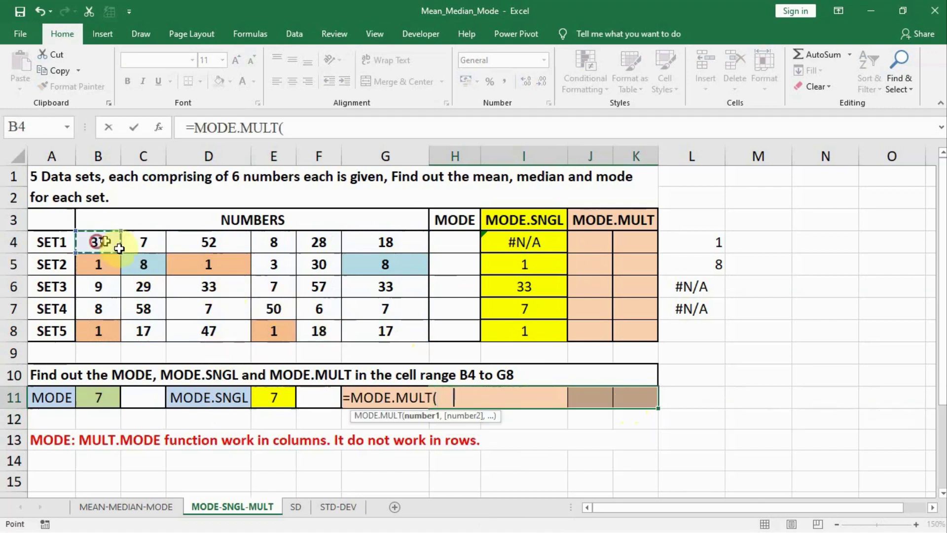
pyautogui.moveTo(119, 248); pyautogui.dragTo(363, 317)
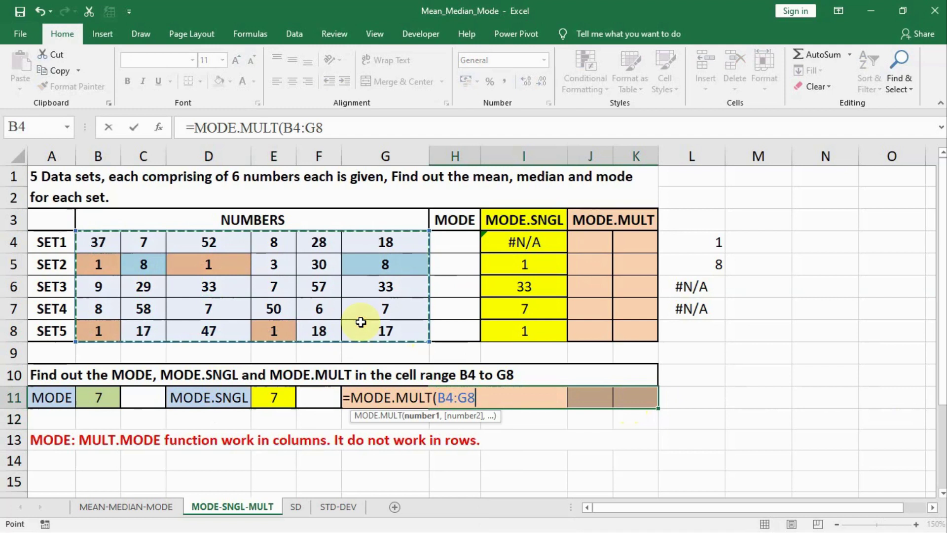
pyautogui.hotkey('ctrl', 'shift', 'Return')
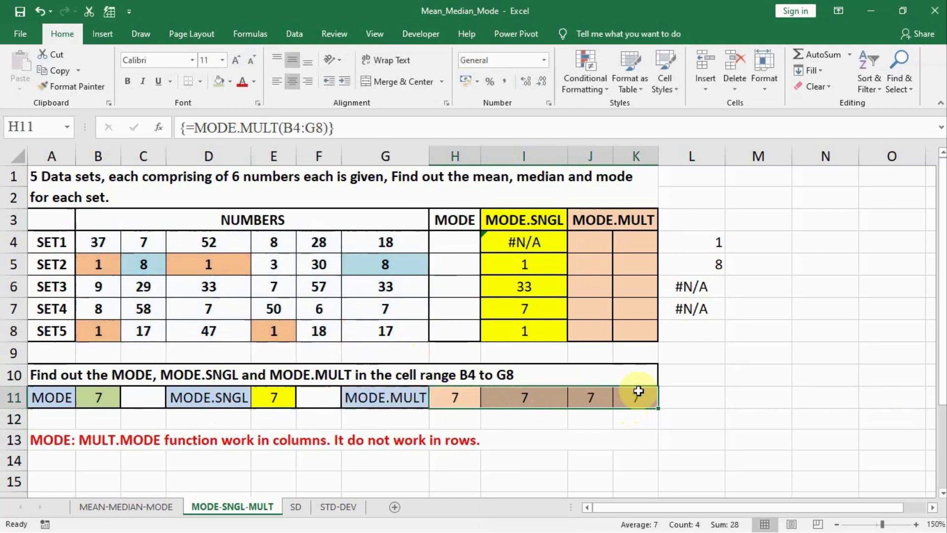
pyautogui.click(143, 242)
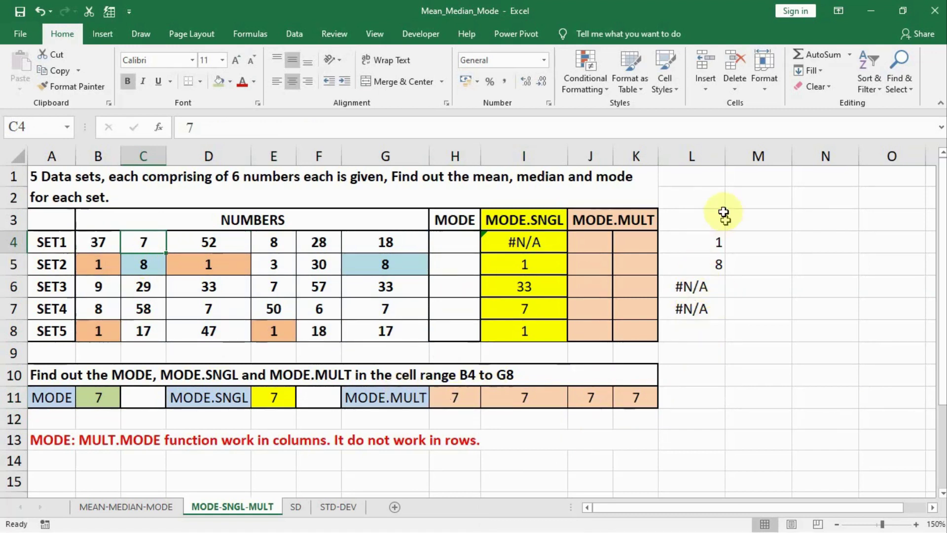
# Clear the SET2 helper values from L4:L7, then select the MODE.MULT results in H11:K11.
pyautogui.moveTo(724, 212); pyautogui.dragTo(718, 309)
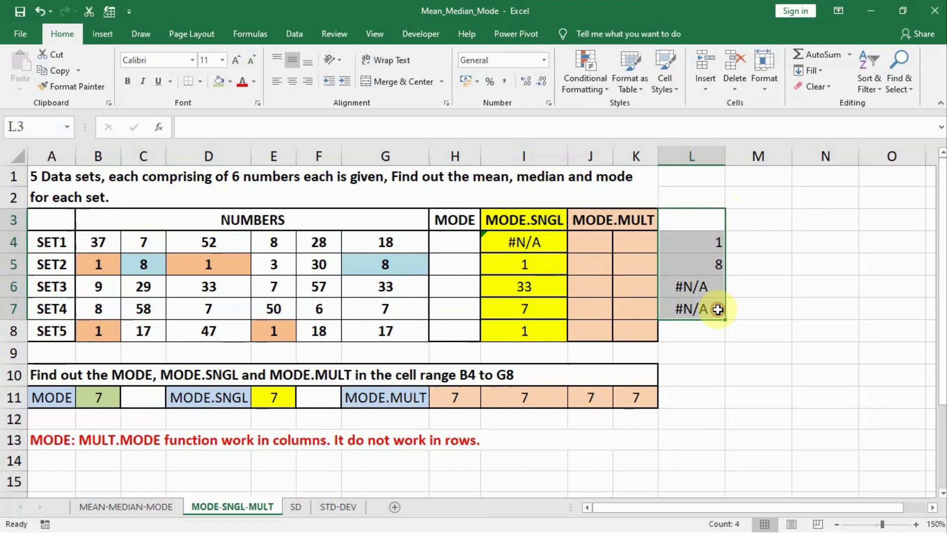
pyautogui.press('Delete')
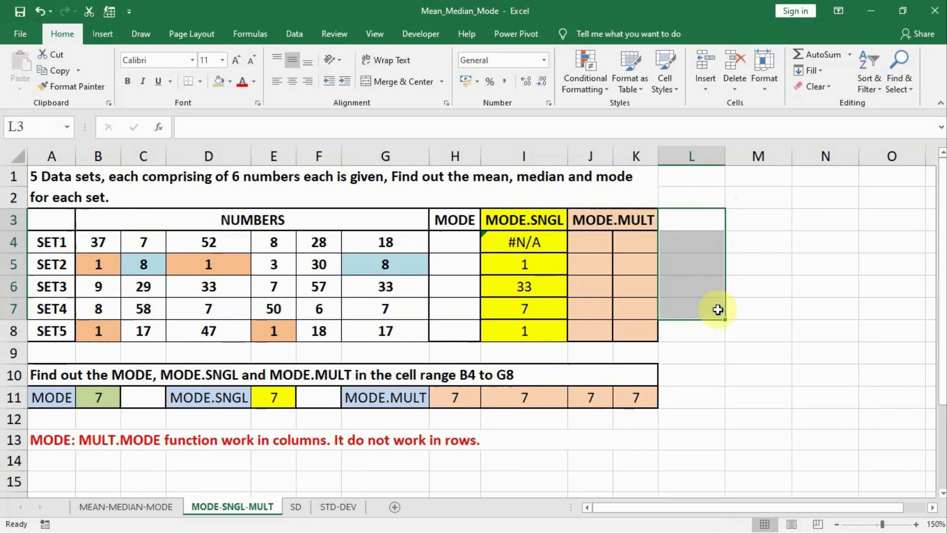
pyautogui.moveTo(452, 397); pyautogui.dragTo(635, 392)
# Clear H11:K11 and enter the array formula =TRANSPOSE(MODE.MULT(B4:G8)), giving 7, 8, 1, #N/A.
pyautogui.press('Delete')
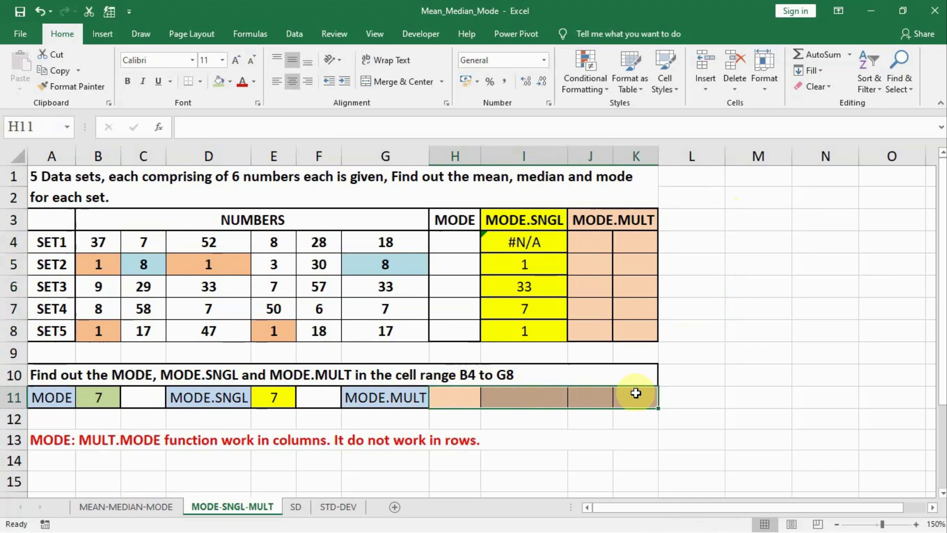
pyautogui.write('=m')
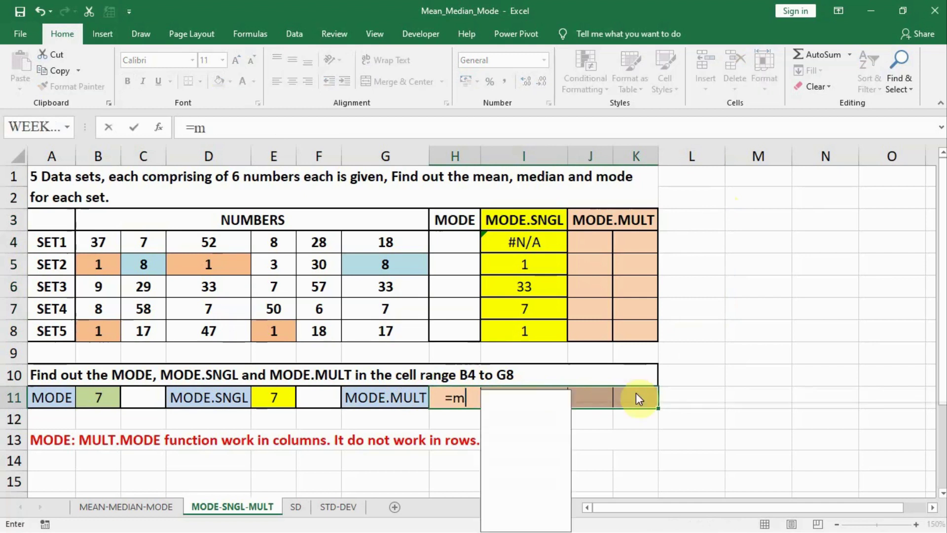
pyautogui.write('ode.mult(')
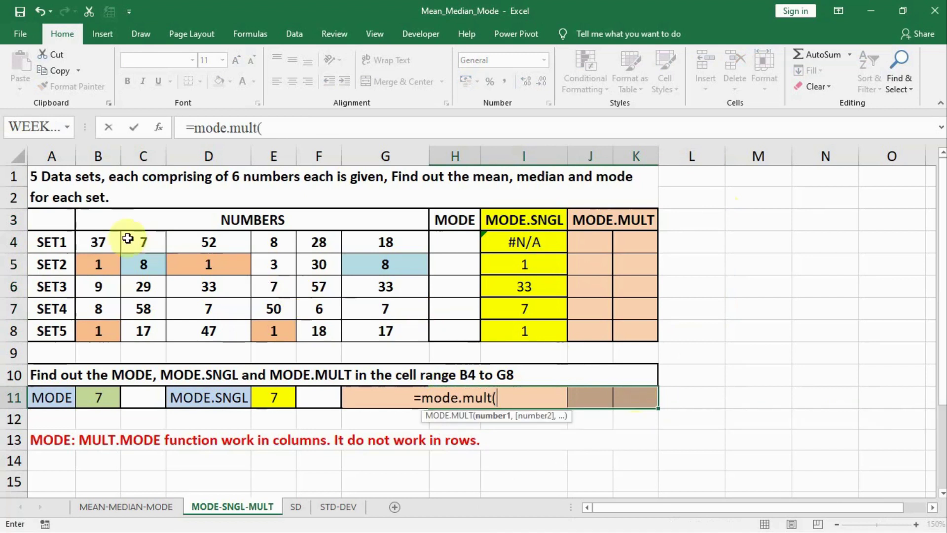
pyautogui.moveTo(102, 242); pyautogui.dragTo(355, 325)
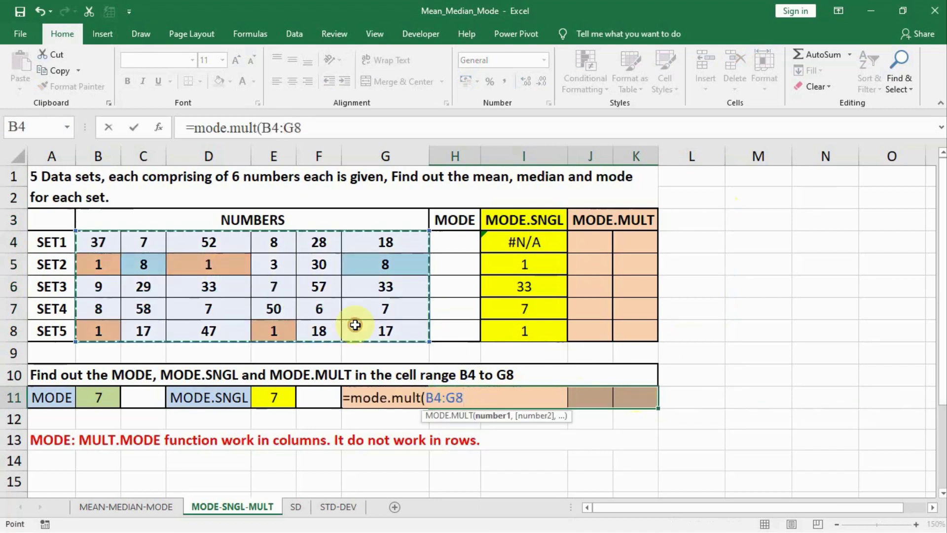
pyautogui.write(')')
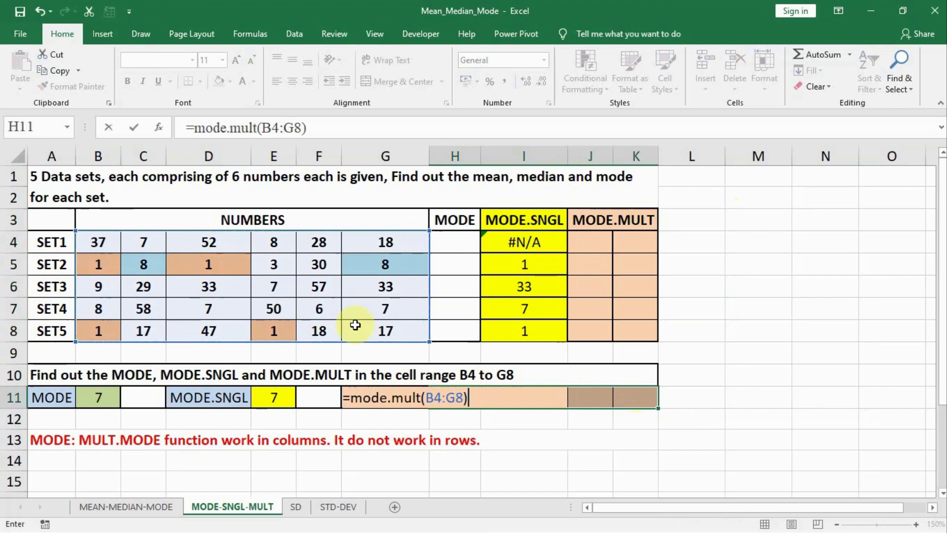
pyautogui.click(347, 398)
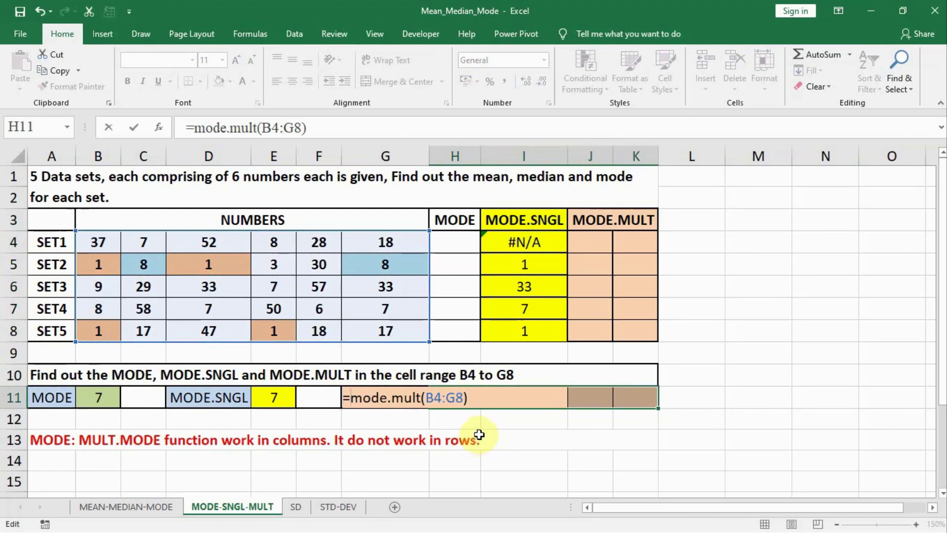
pyautogui.write('trans')
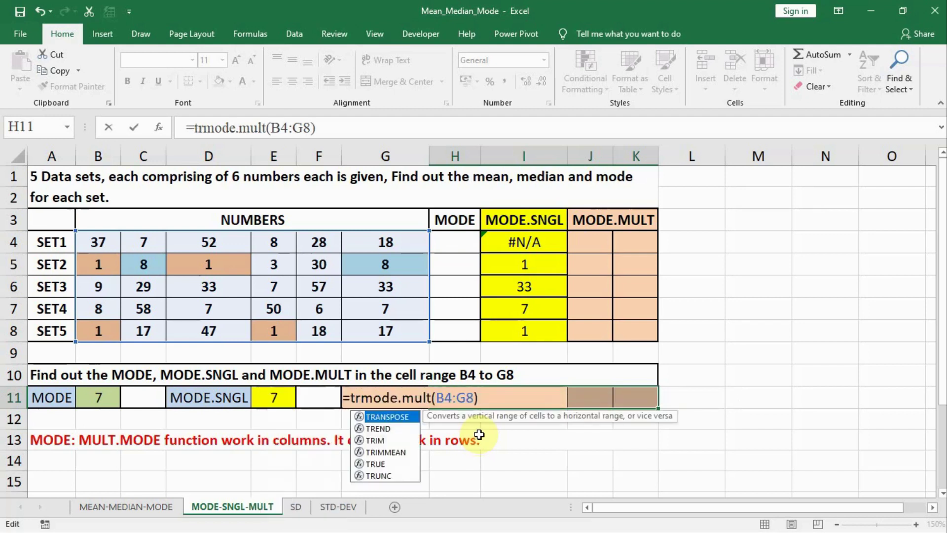
pyautogui.write('pose')
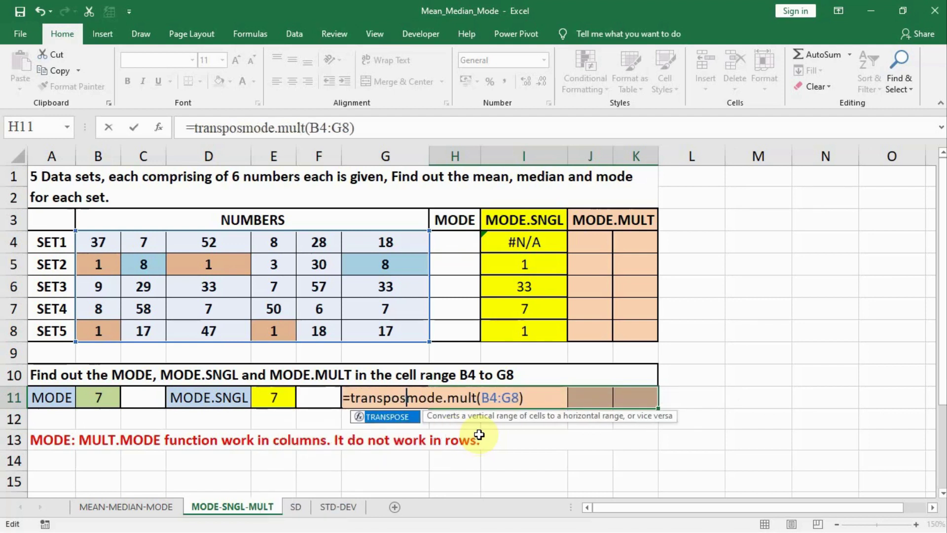
pyautogui.write('(')
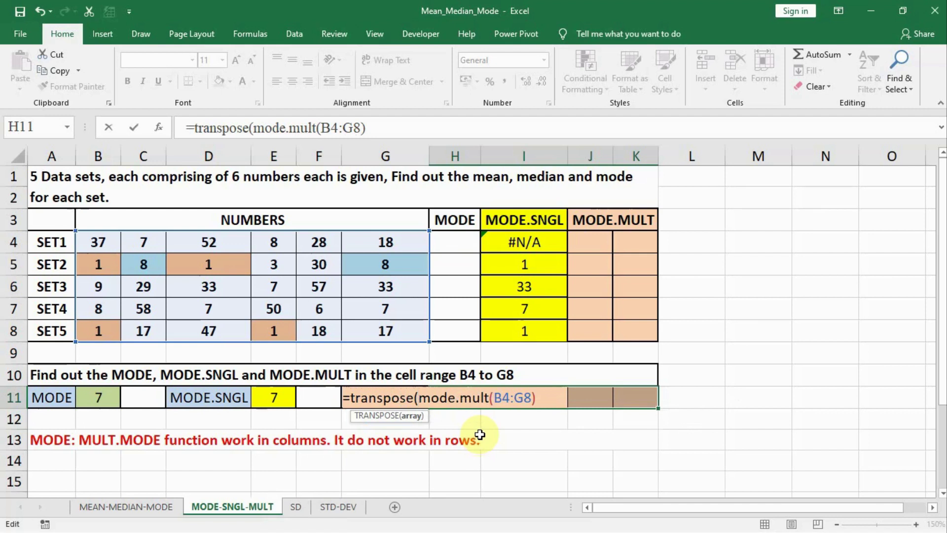
pyautogui.press('Right')
pyautogui.press('Right')
pyautogui.press('Right')
pyautogui.press('Right')
pyautogui.press('Right')
pyautogui.press('Right')
pyautogui.press('Right')
pyautogui.press('Right')
pyautogui.press('Right')
pyautogui.press('Right')
pyautogui.press('Right')
pyautogui.press('Right')
pyautogui.press('Right')
pyautogui.press('Right')
pyautogui.press('Right')
pyautogui.write(')')
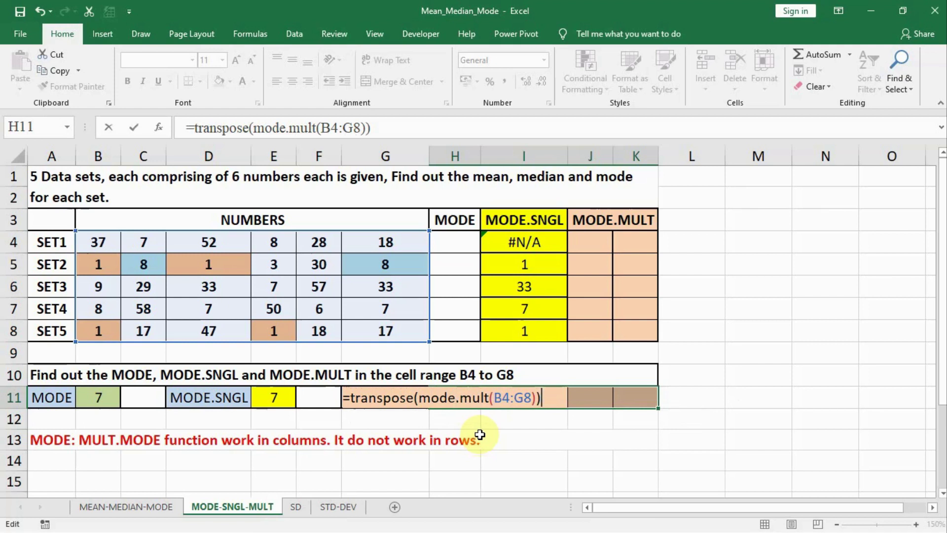
pyautogui.hotkey('ctrl', 'shift', 'Return')
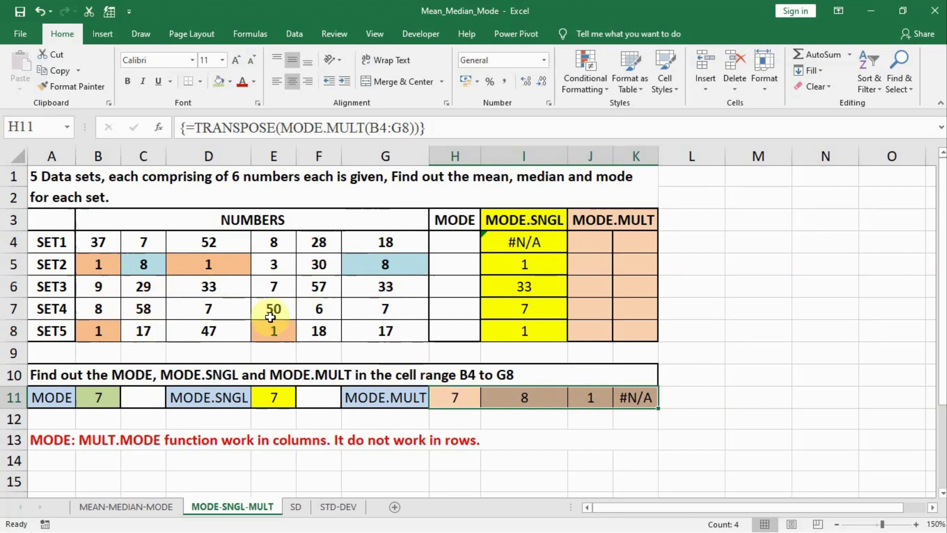
pyautogui.click(95, 266)
pyautogui.click(91, 331)
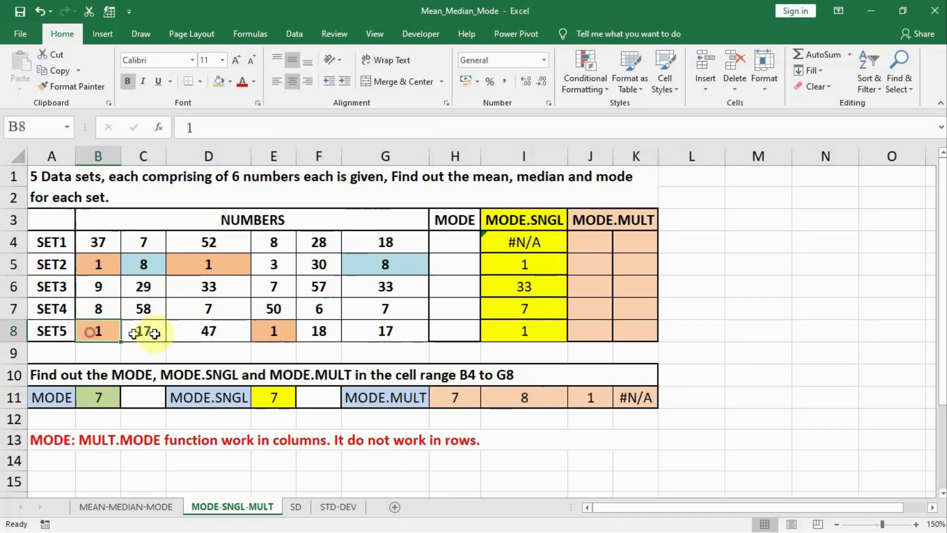
pyautogui.click(270, 332)
pyautogui.click(218, 265)
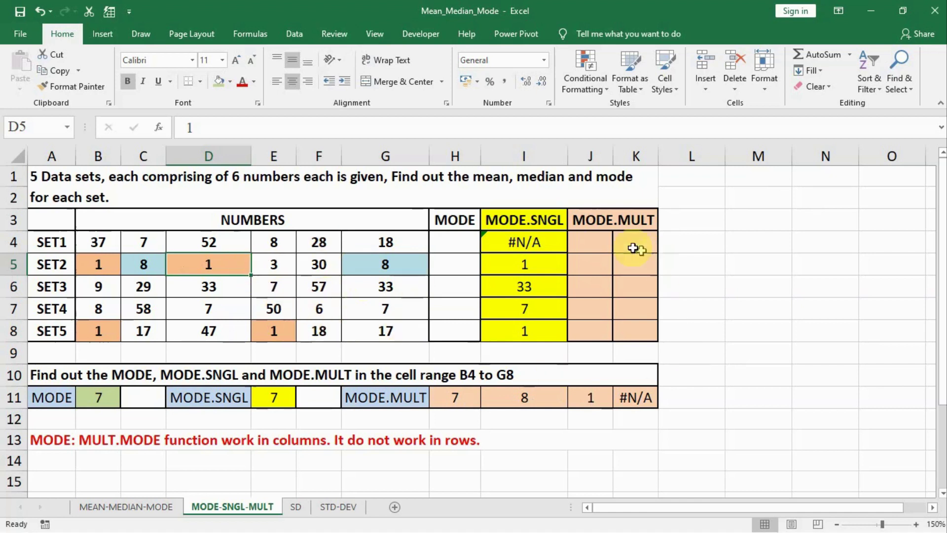
pyautogui.moveTo(592, 241); pyautogui.dragTo(625, 331)
pyautogui.moveTo(587, 240); pyautogui.dragTo(620, 239)
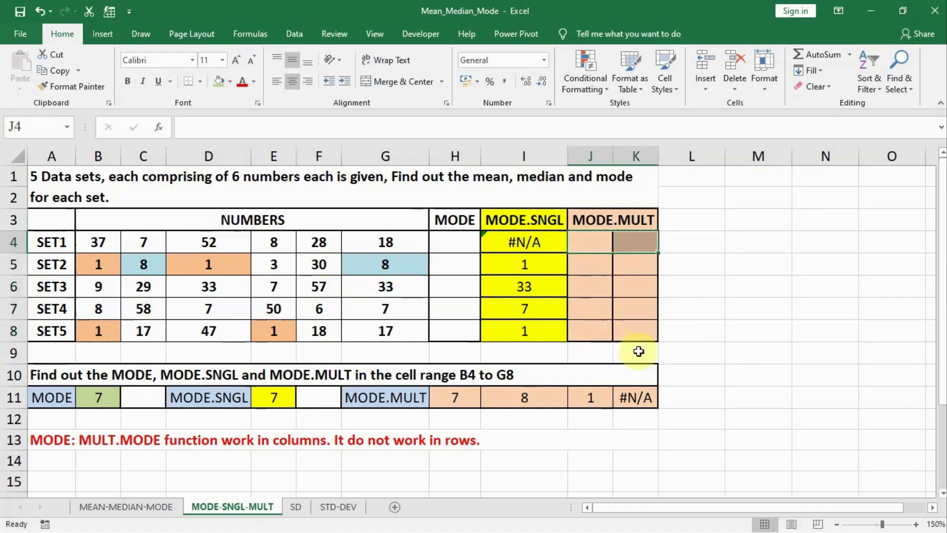
# In J4:K4, start the formula =TRANSPOSE(MODE.MULT(B4:G4 over SET1's numbers.
pyautogui.click(574, 239)
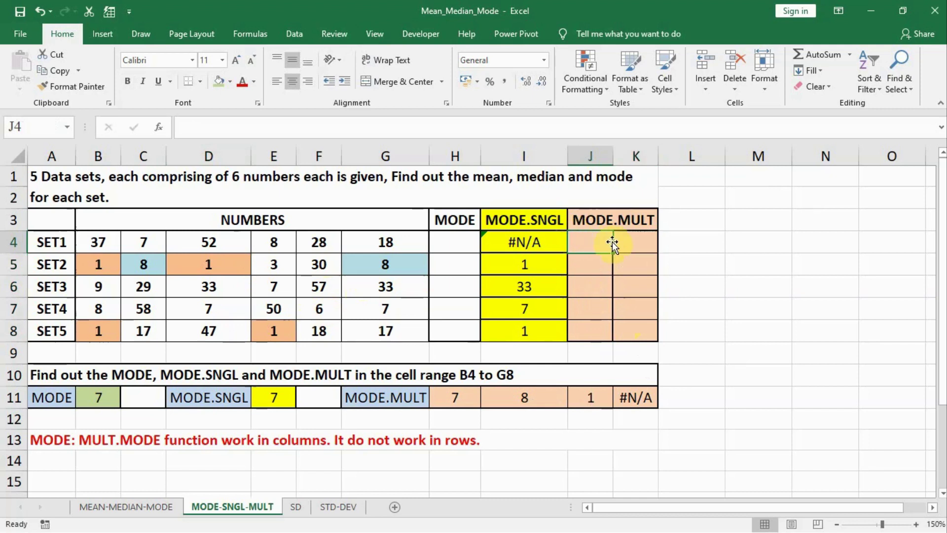
pyautogui.keyDown('shift'); pyautogui.click(634, 245); pyautogui.keyUp('shift')
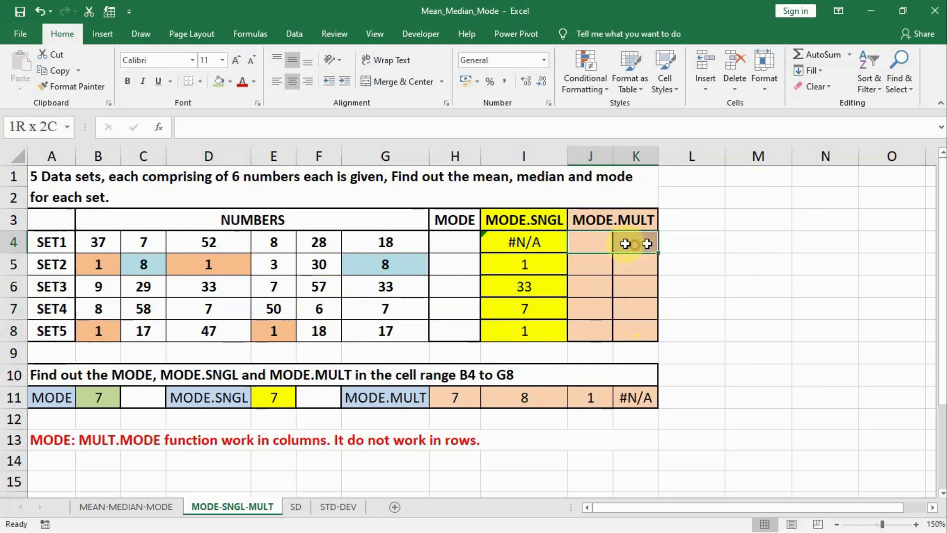
pyautogui.write('=')
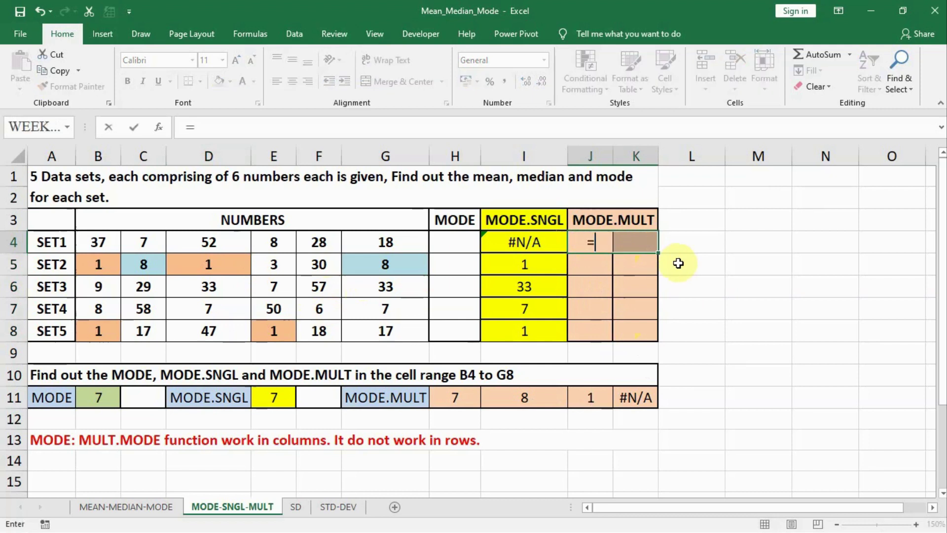
pyautogui.write('tran')
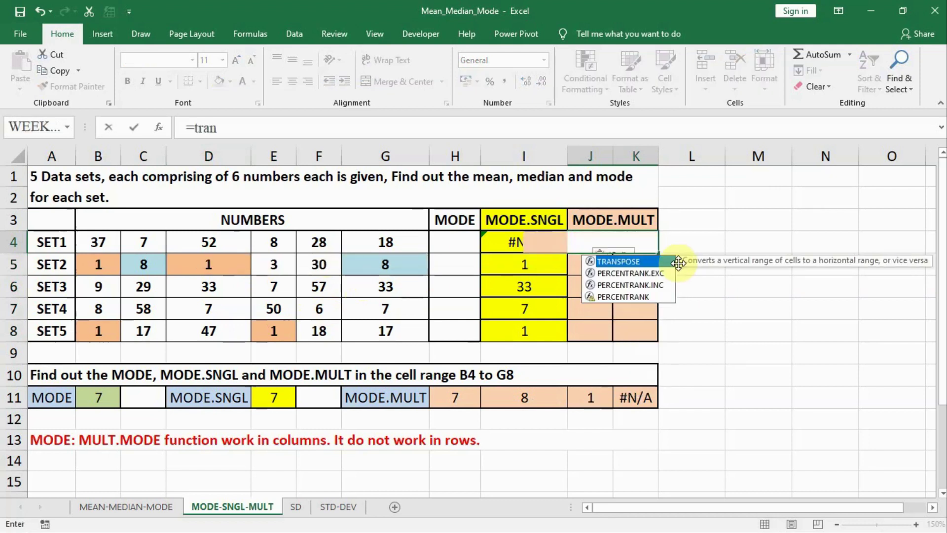
pyautogui.write('spose(')
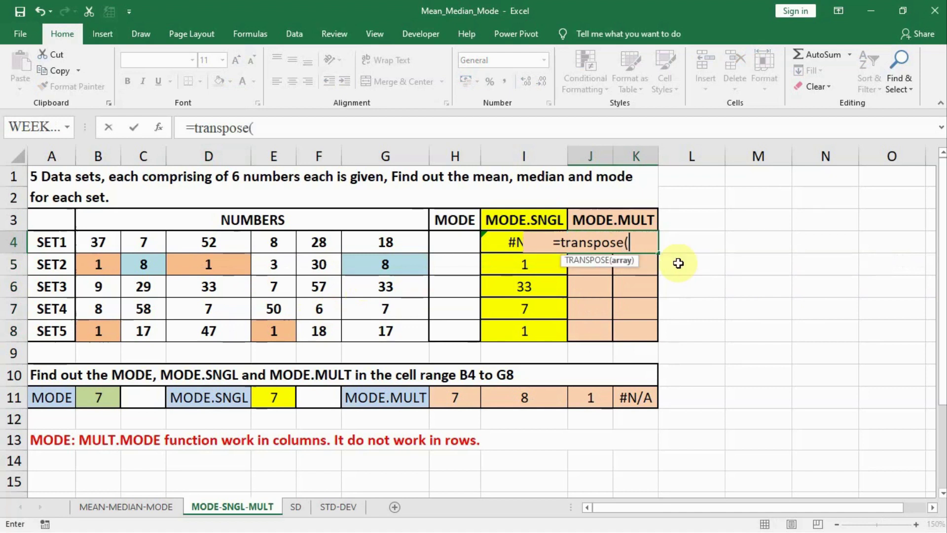
pyautogui.write('mode')
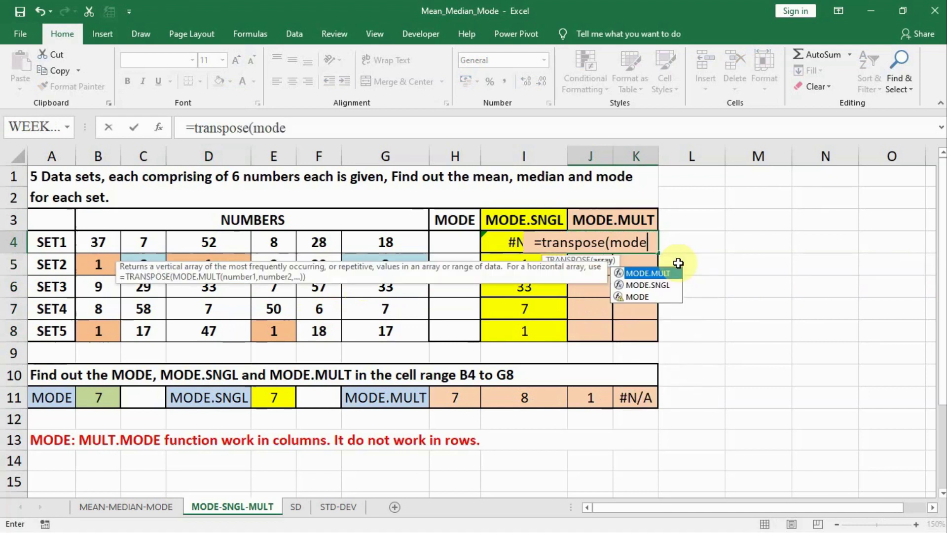
pyautogui.doubleClick(663, 272)
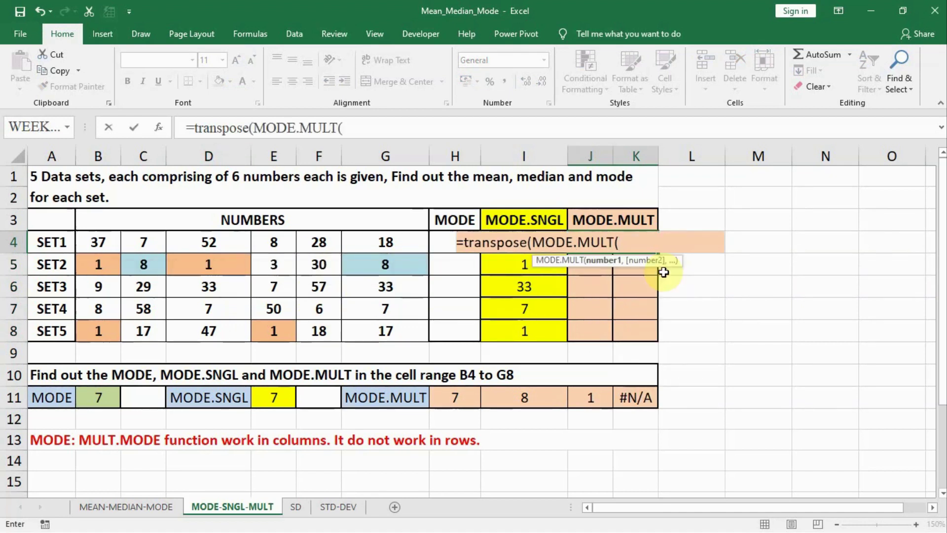
pyautogui.click(92, 240)
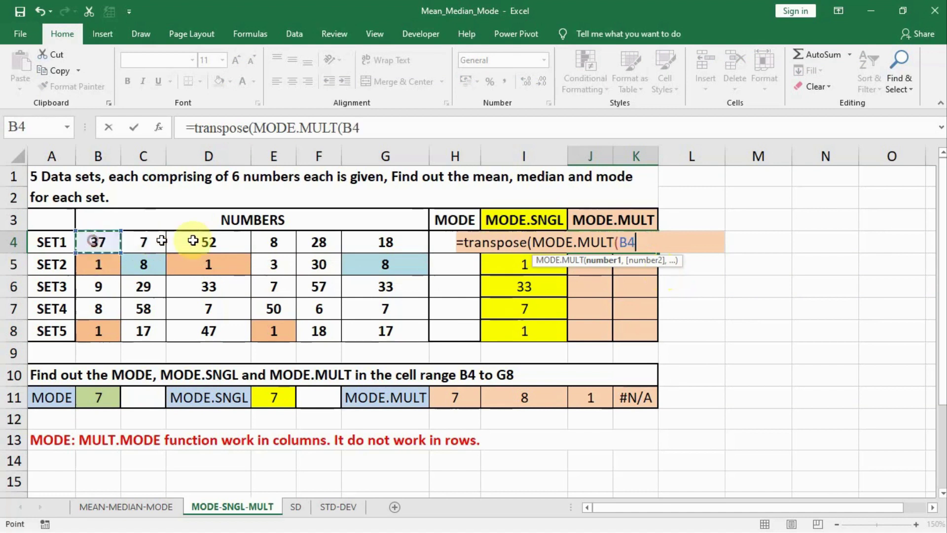
pyautogui.moveTo(192, 240); pyautogui.dragTo(372, 241)
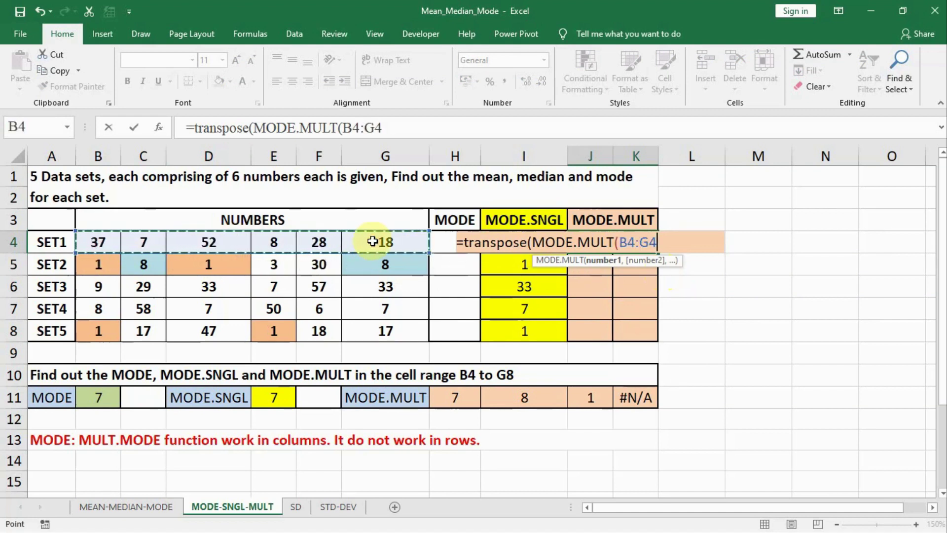